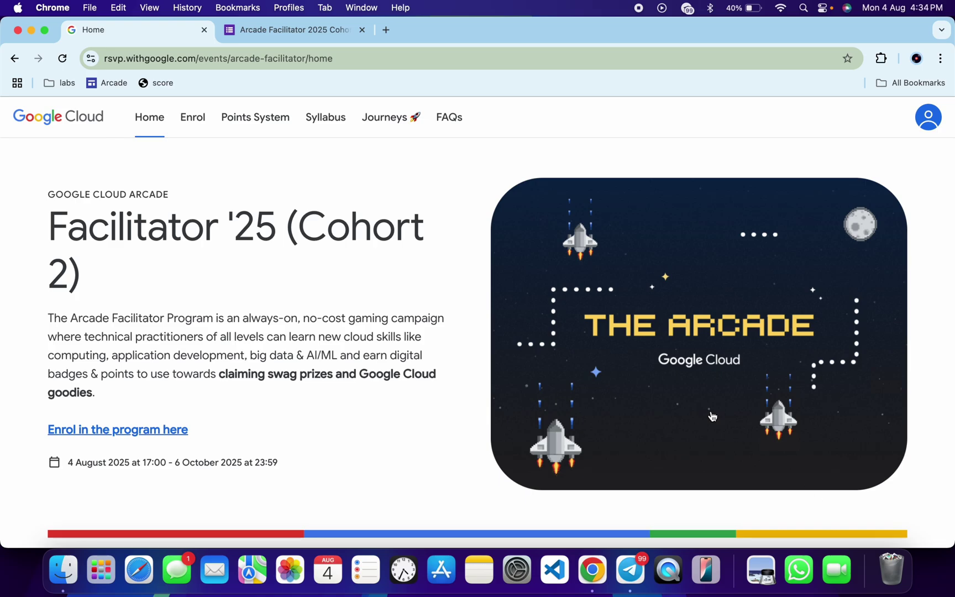
Reopen the enrolment form and switch it to the other Google account
click(278, 32)
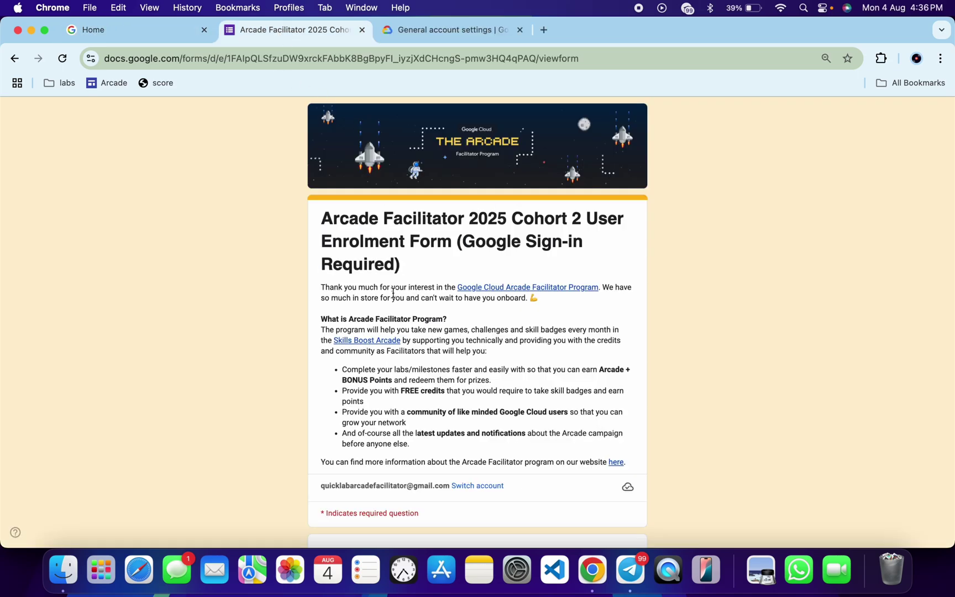
scroll(391, 287, down, 3)
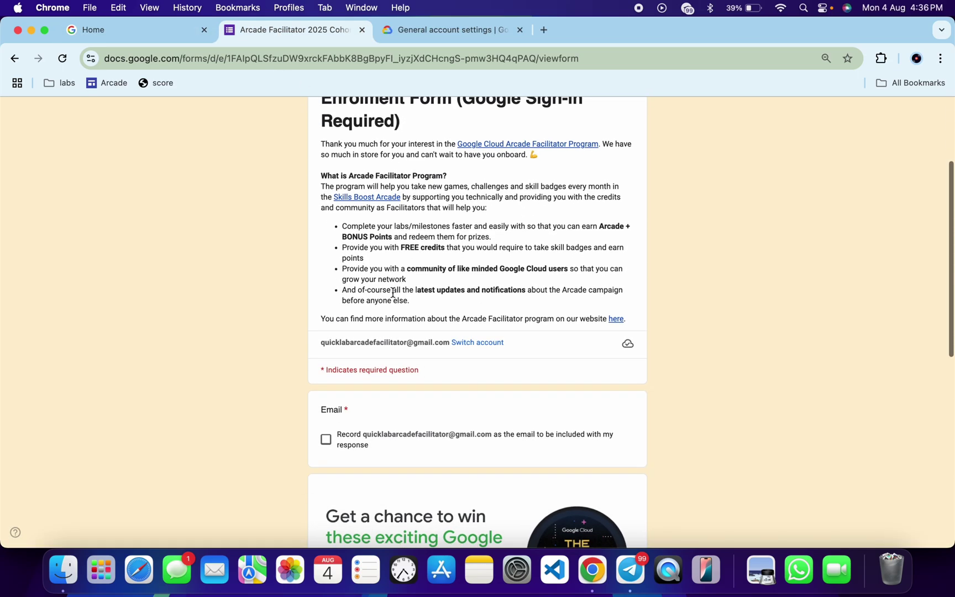
drag(321, 342, 448, 344)
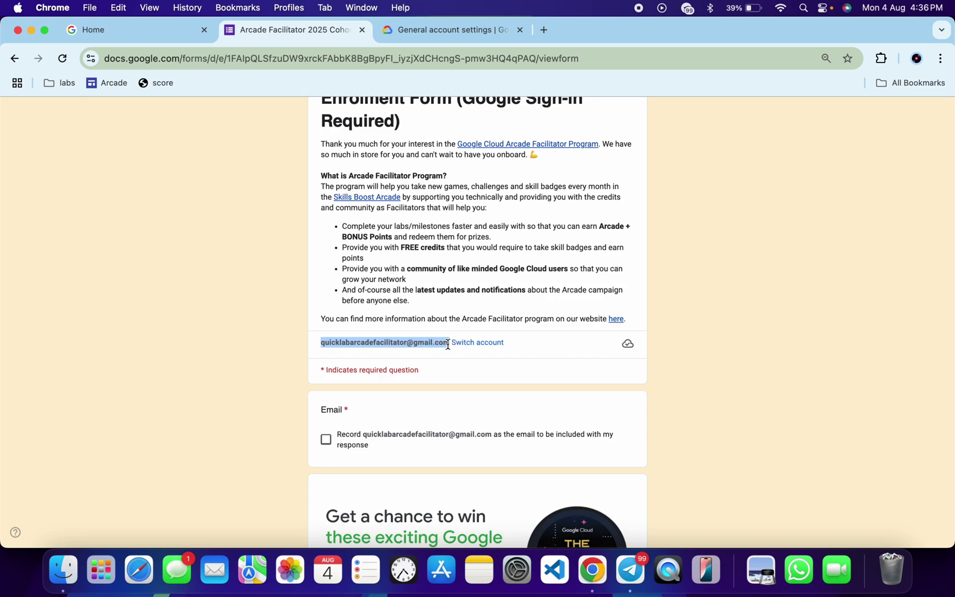
click(497, 343)
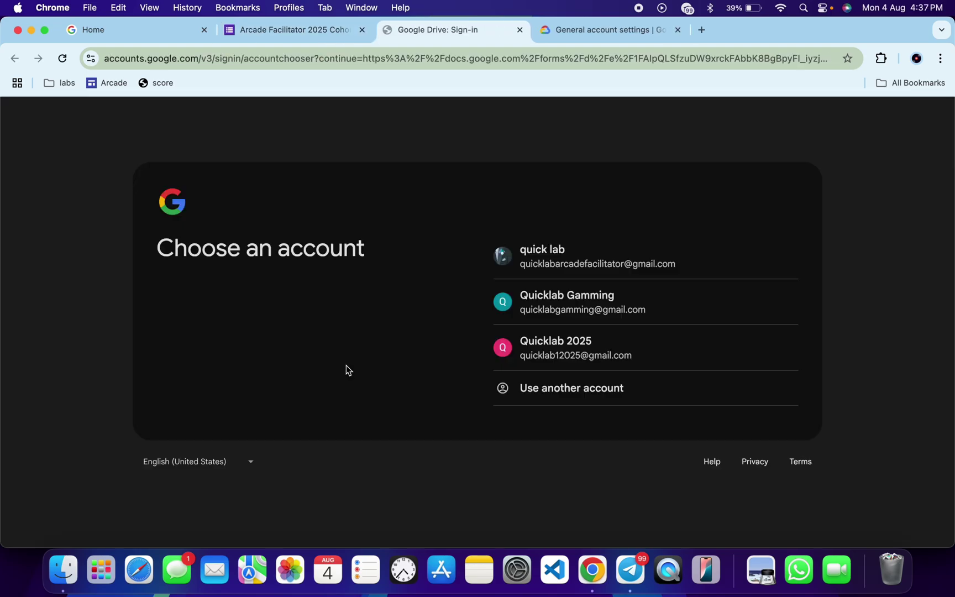
click(567, 347)
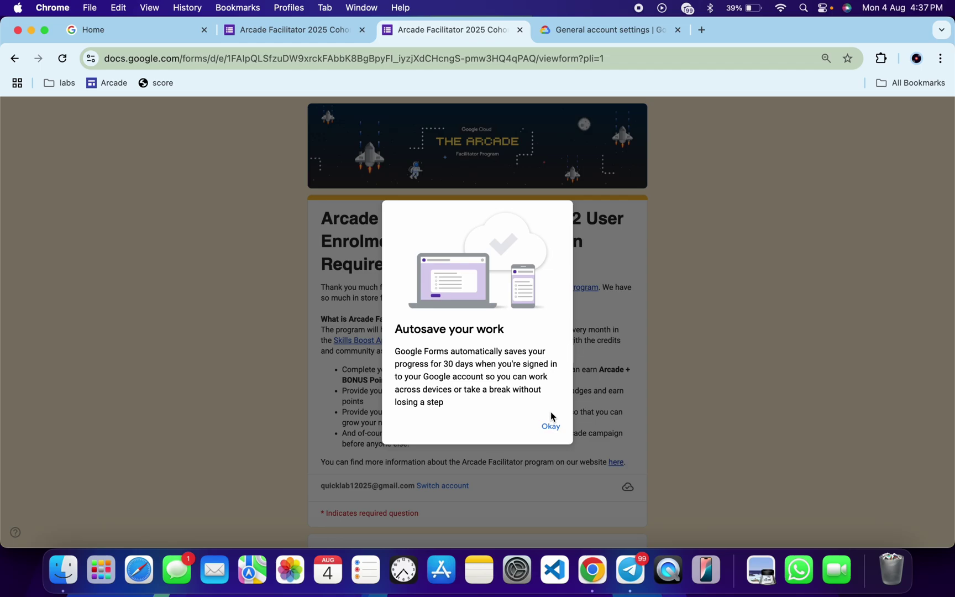
Move past the intro and terms pages to the personal details page
click(551, 426)
scroll(549, 428, down, 5)
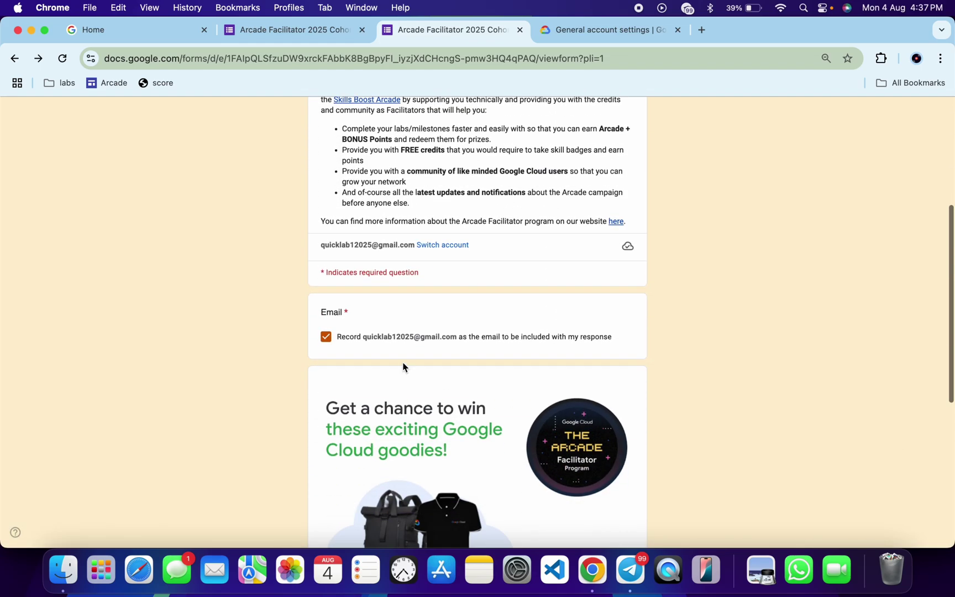
scroll(402, 367, down, 7)
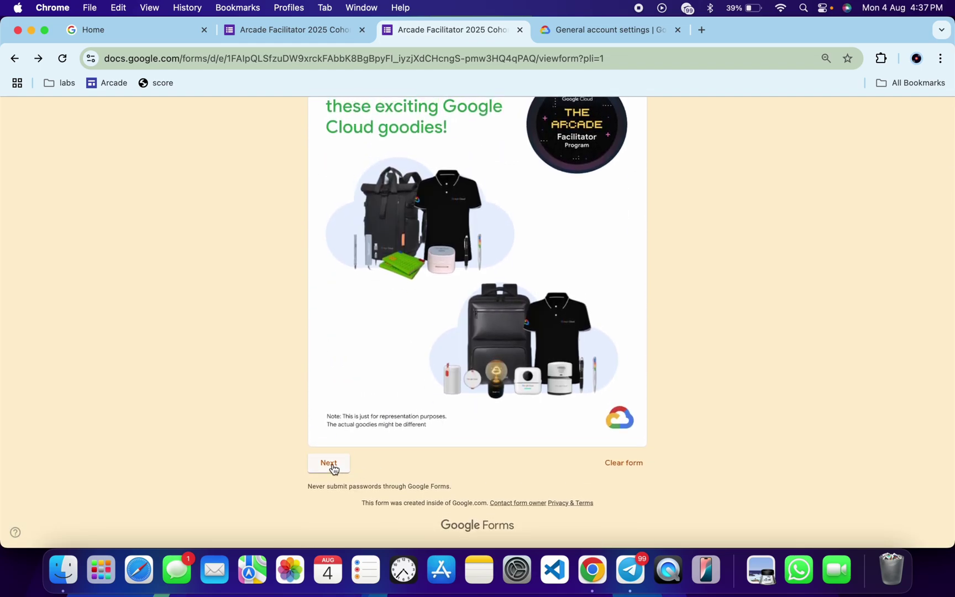
click(330, 464)
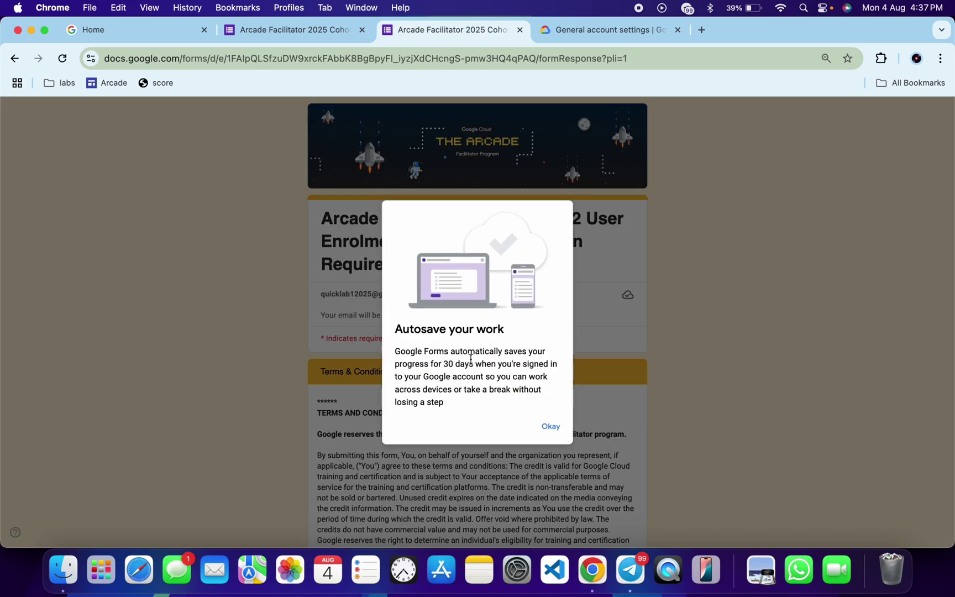
click(551, 427)
scroll(552, 432, down, 8)
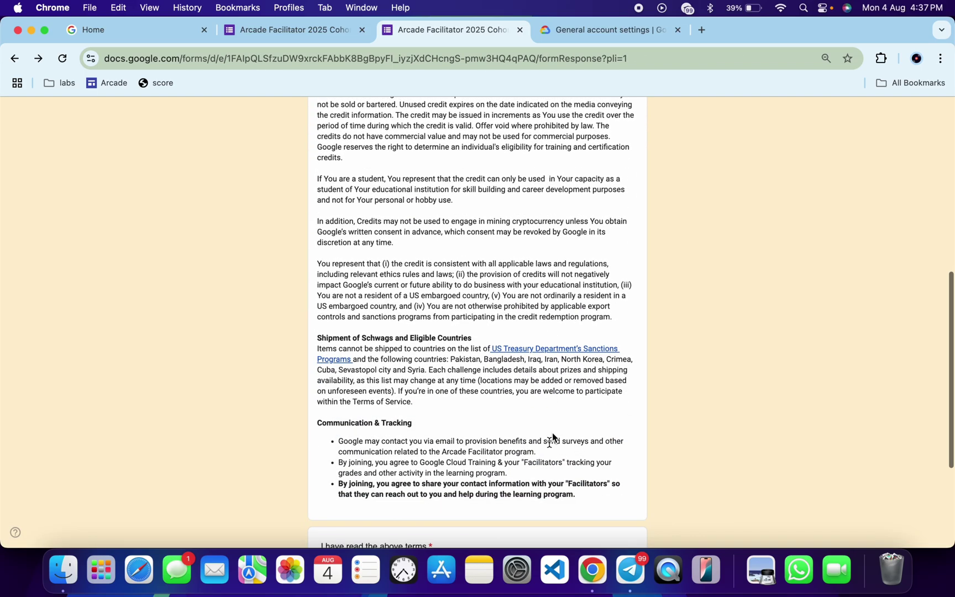
scroll(552, 435, down, 4)
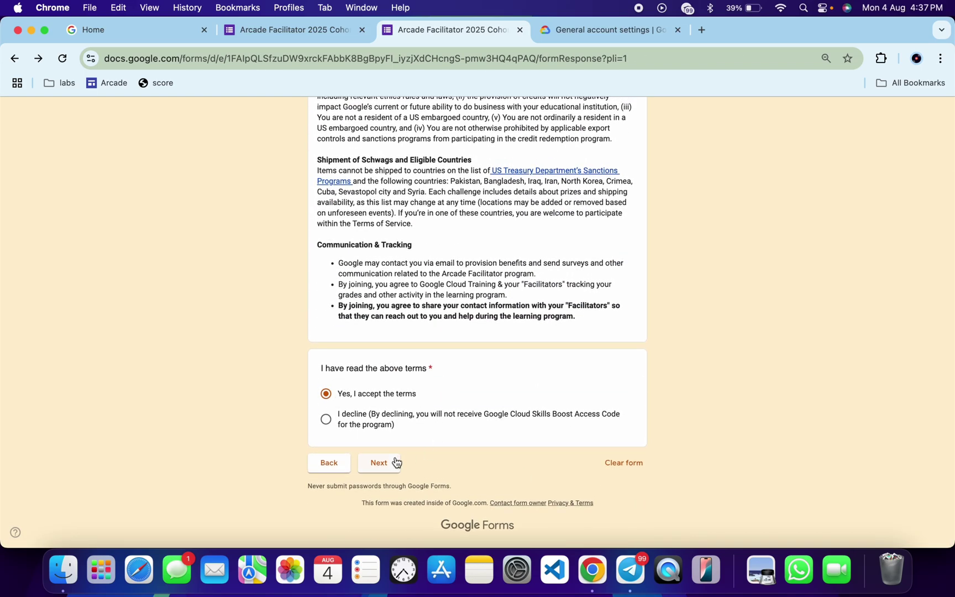
click(379, 463)
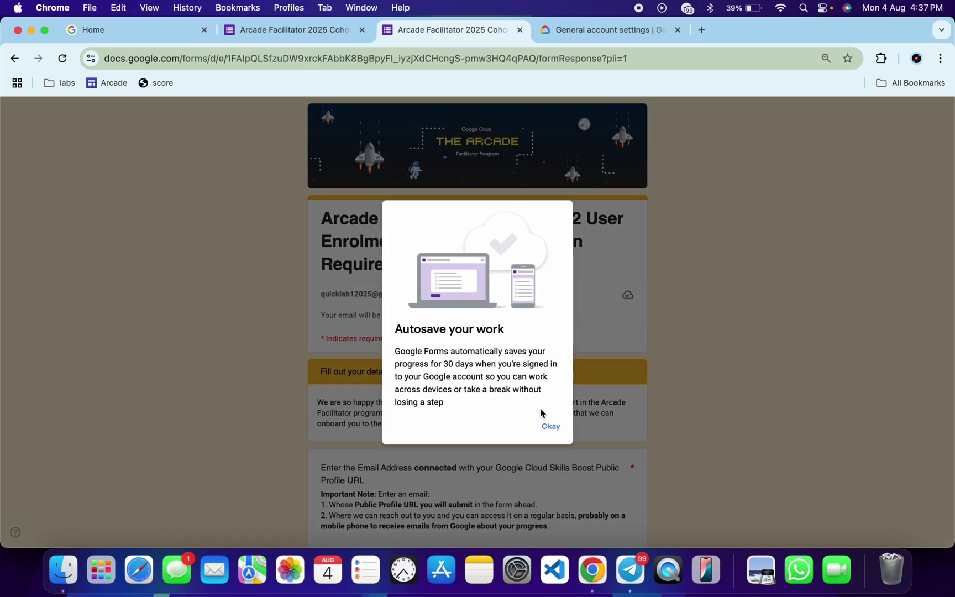
Copy the profile email address from the Skills Boost settings tab
click(550, 426)
scroll(548, 432, down, 5)
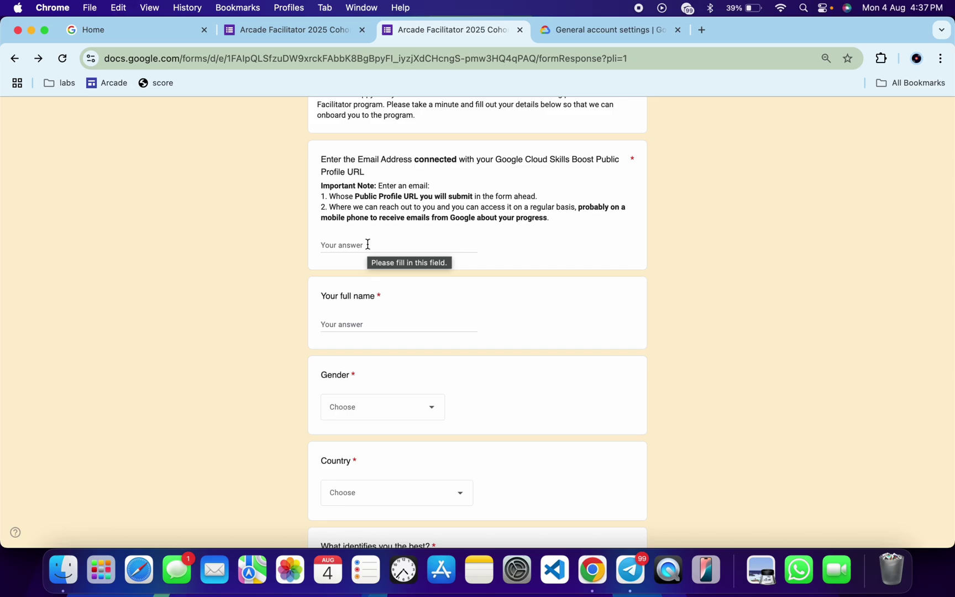
click(593, 28)
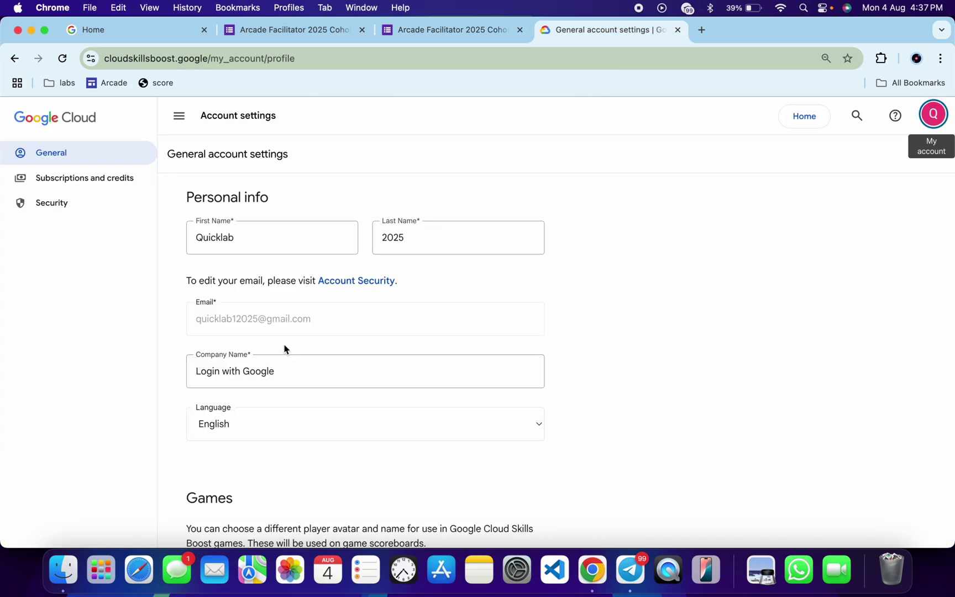
triple_click(265, 323)
key(super+c)
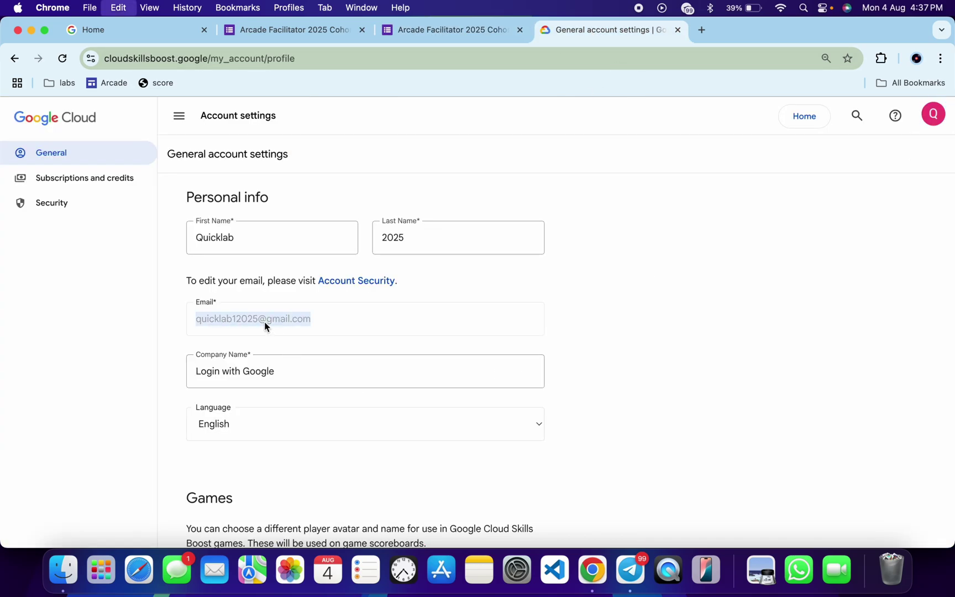
click(436, 29)
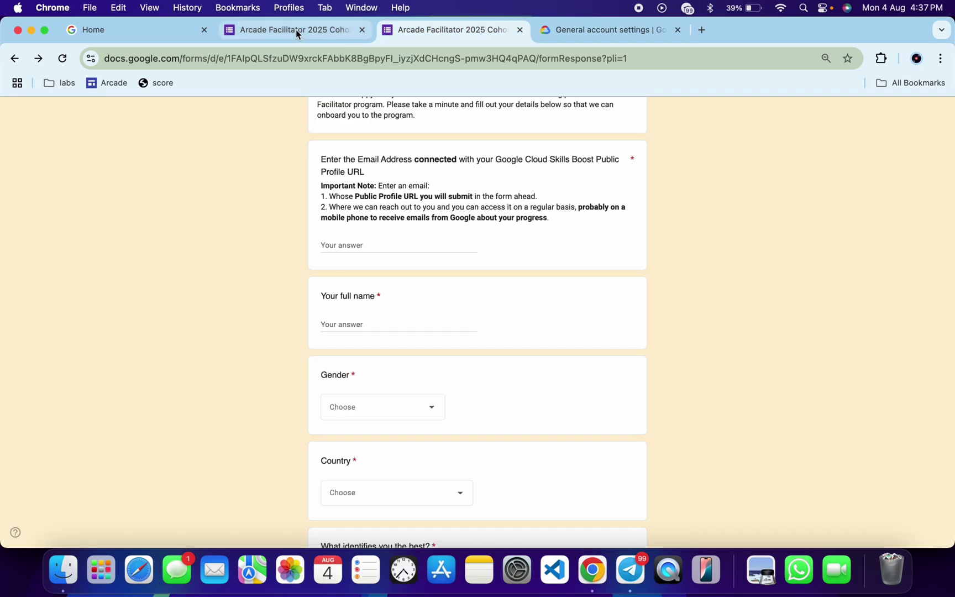
Paste the copied email and enter the full name
click(352, 244)
key(super+v)
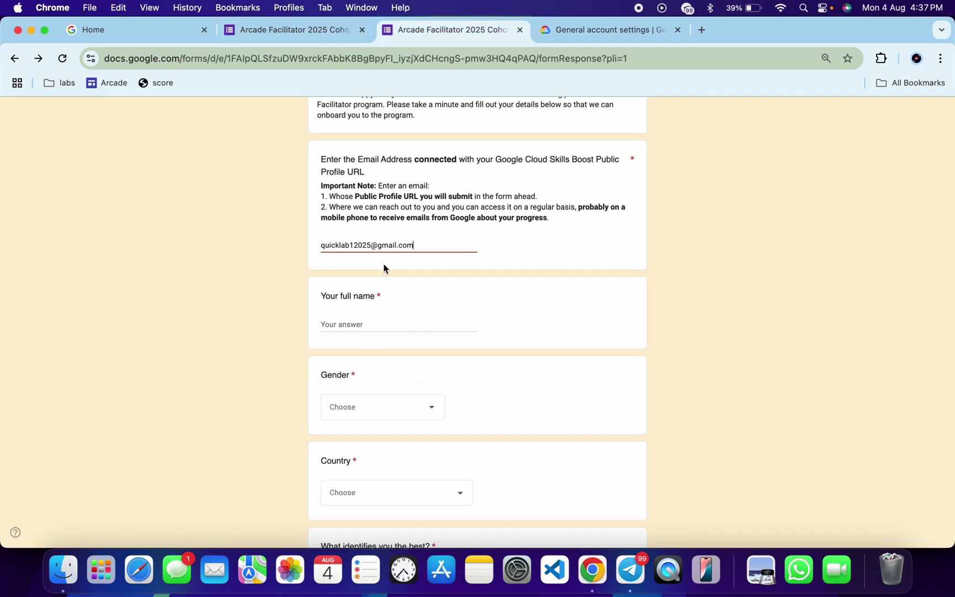
click(352, 322)
text(Quick)
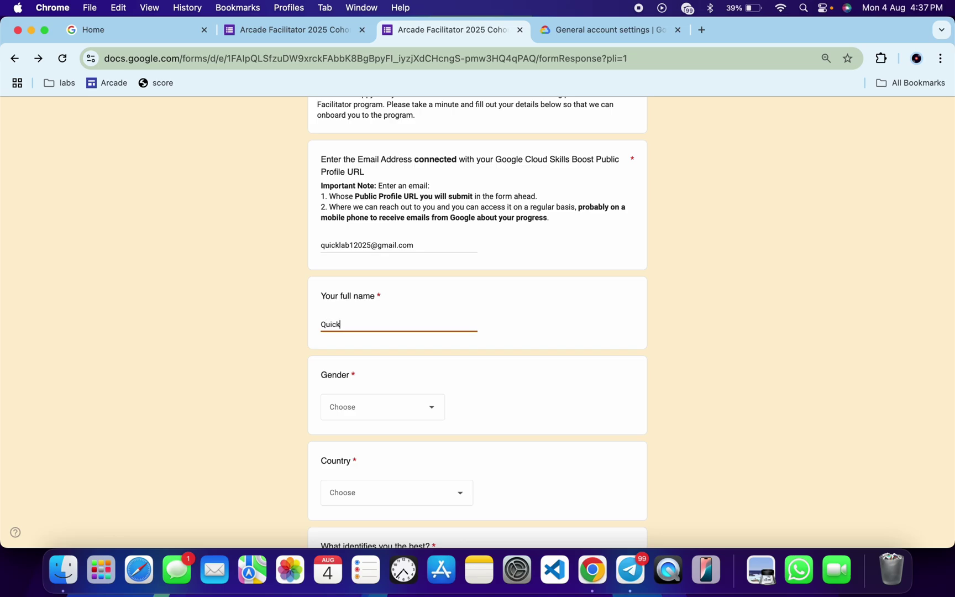
text(allab)
Choose Male as gender and India as country
click(394, 405)
click(386, 401)
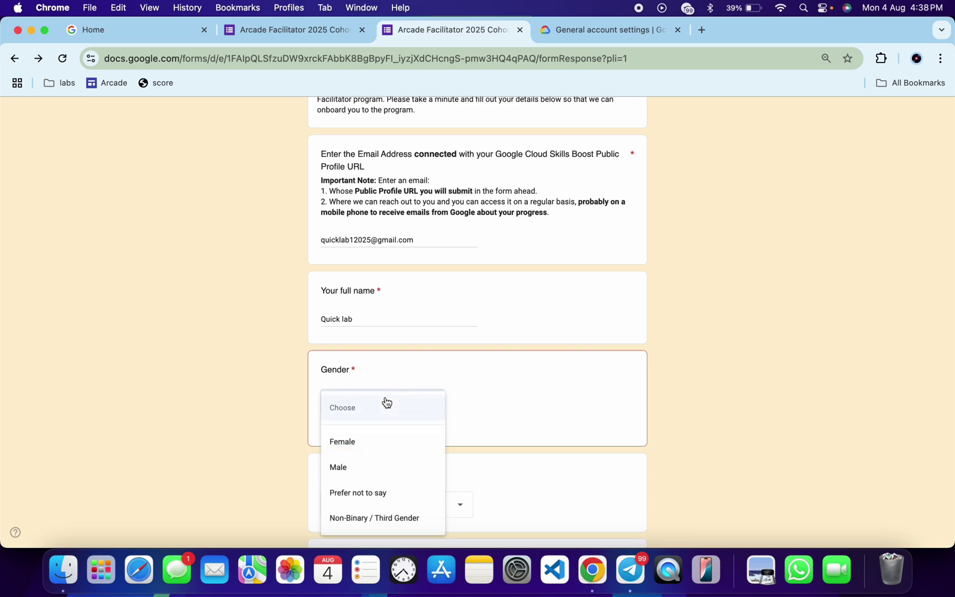
click(358, 468)
scroll(357, 465, down, 3)
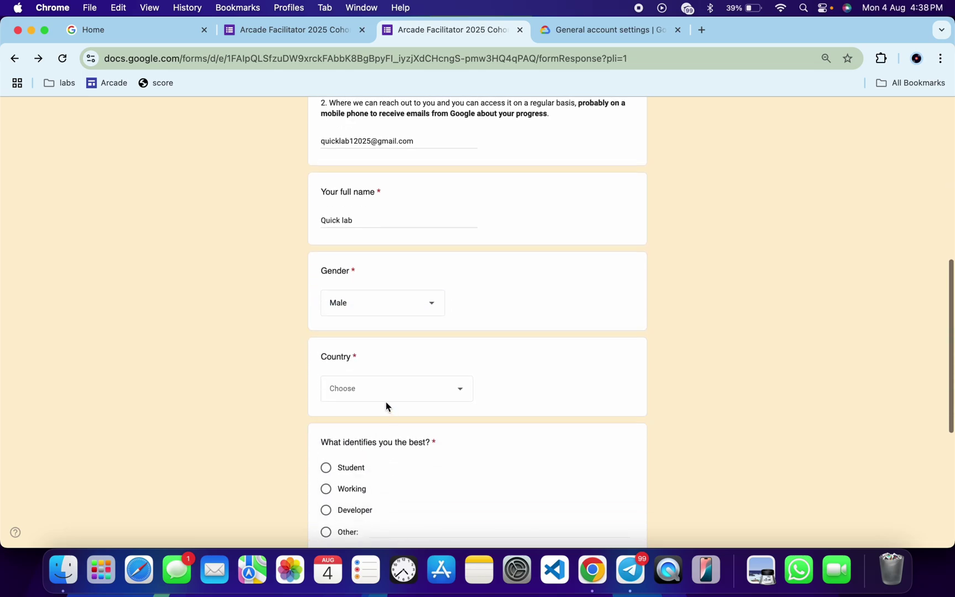
click(373, 395)
text(in)
key(Return)
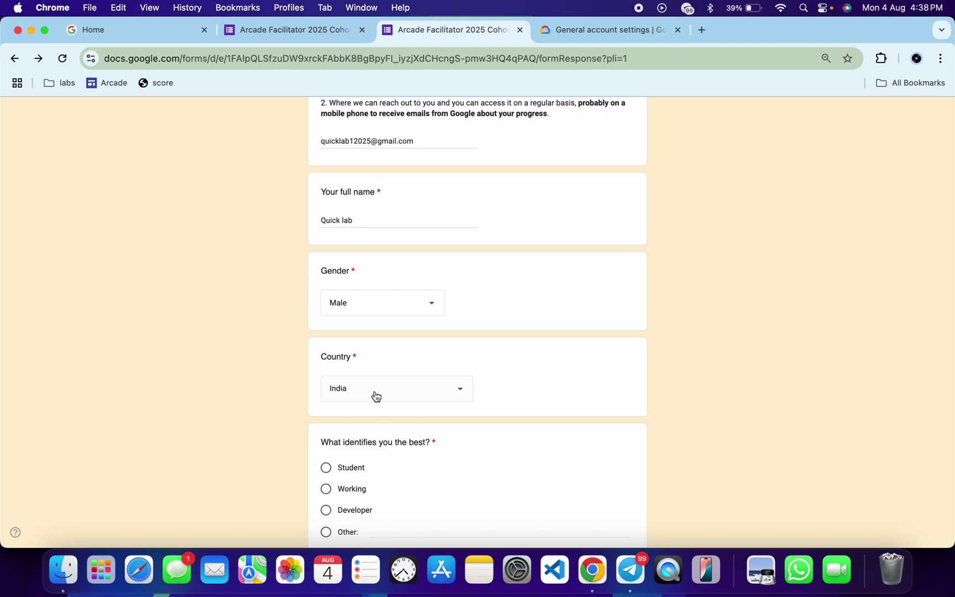
Answer Developer, graduation Before 2025, Yes to referral code, and continue
scroll(376, 395, down, 4)
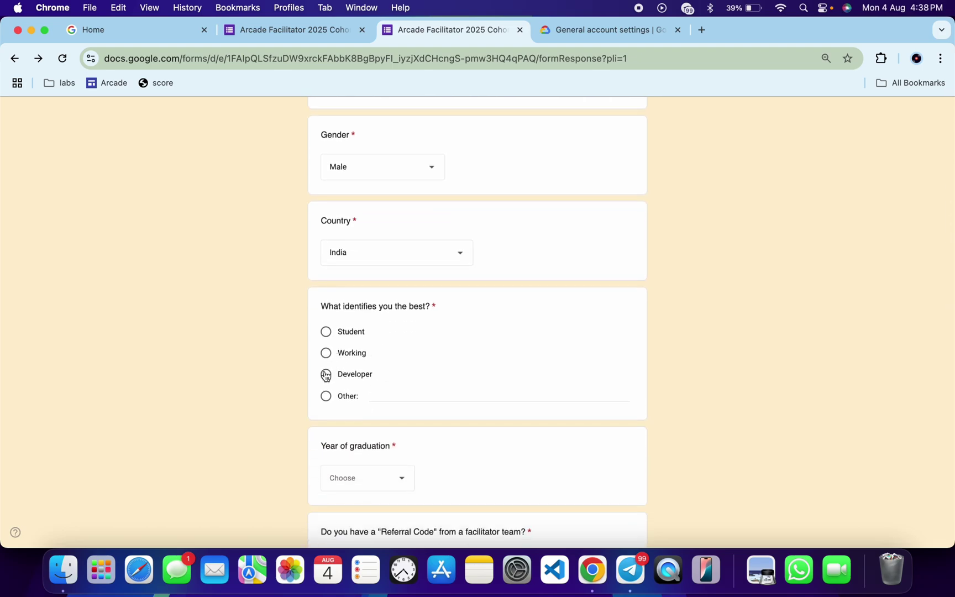
click(326, 374)
scroll(326, 374, down, 5)
click(352, 323)
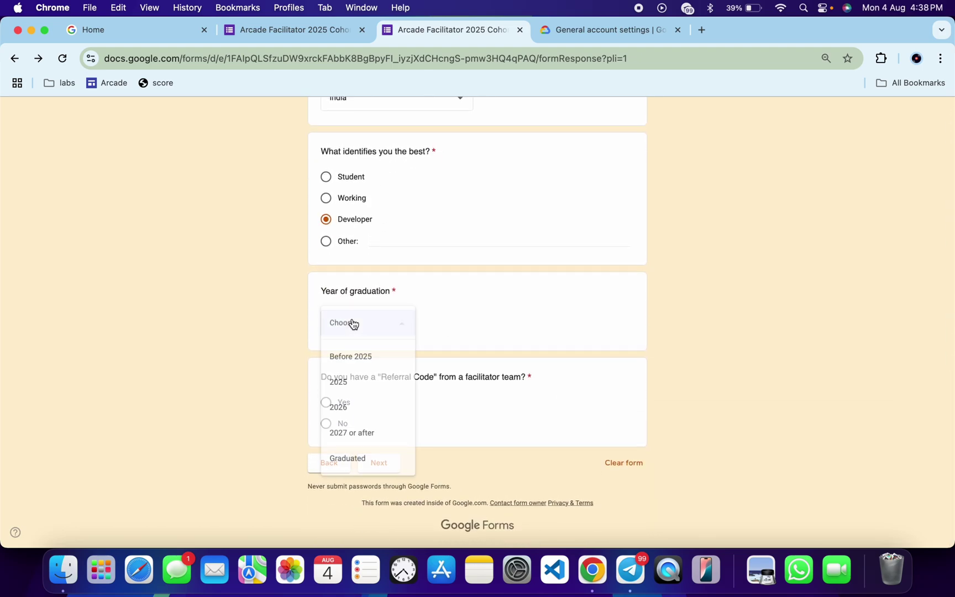
click(365, 364)
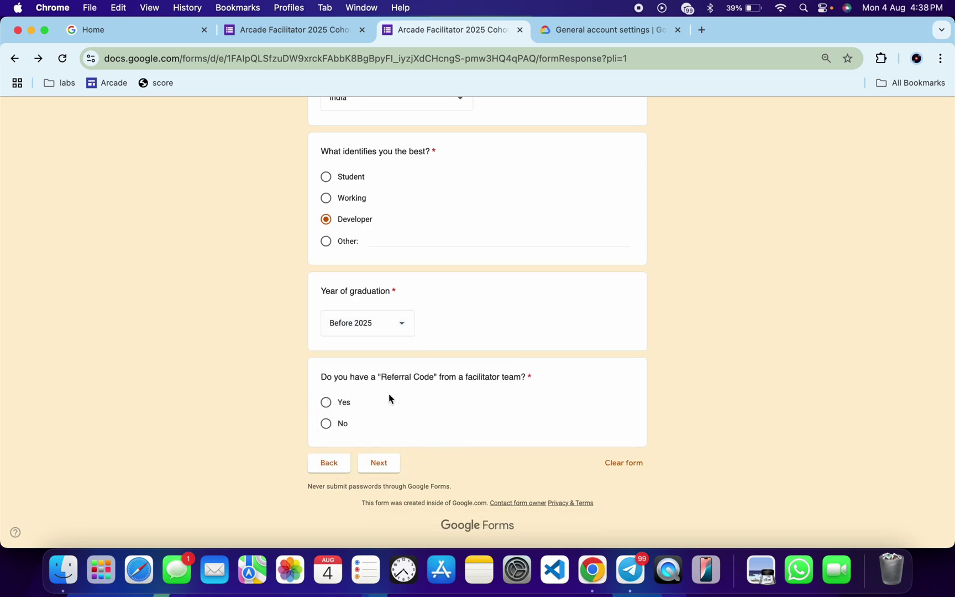
click(327, 402)
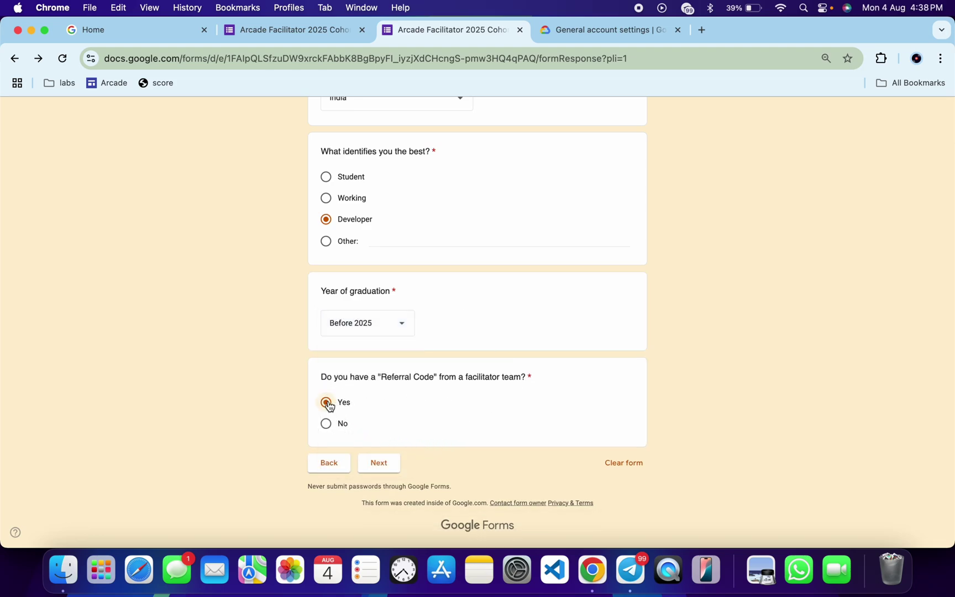
click(379, 463)
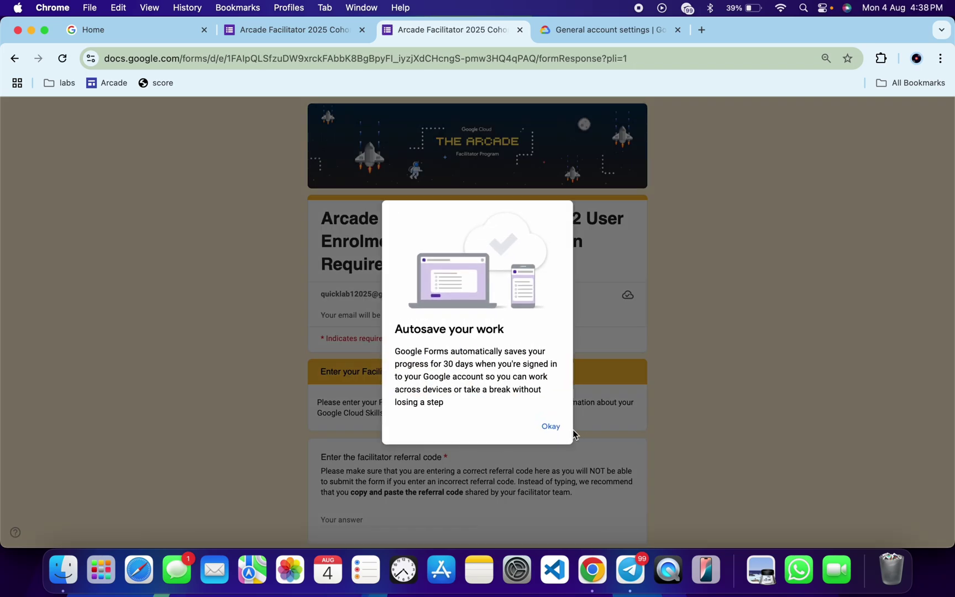
Dismiss the referral-page autosave notice and bring up Telegram's Arcade announcement
click(551, 428)
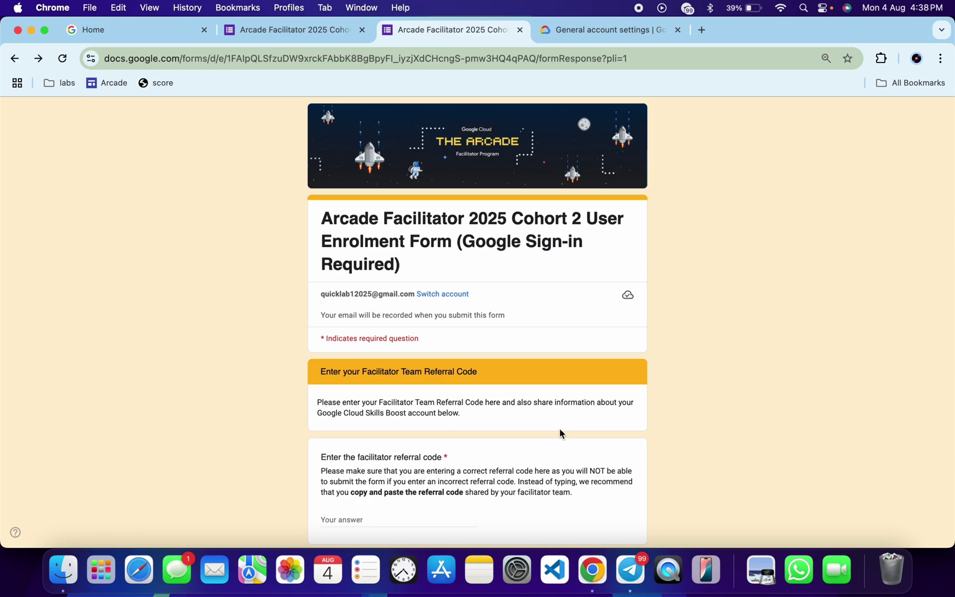
scroll(559, 429, down, 5)
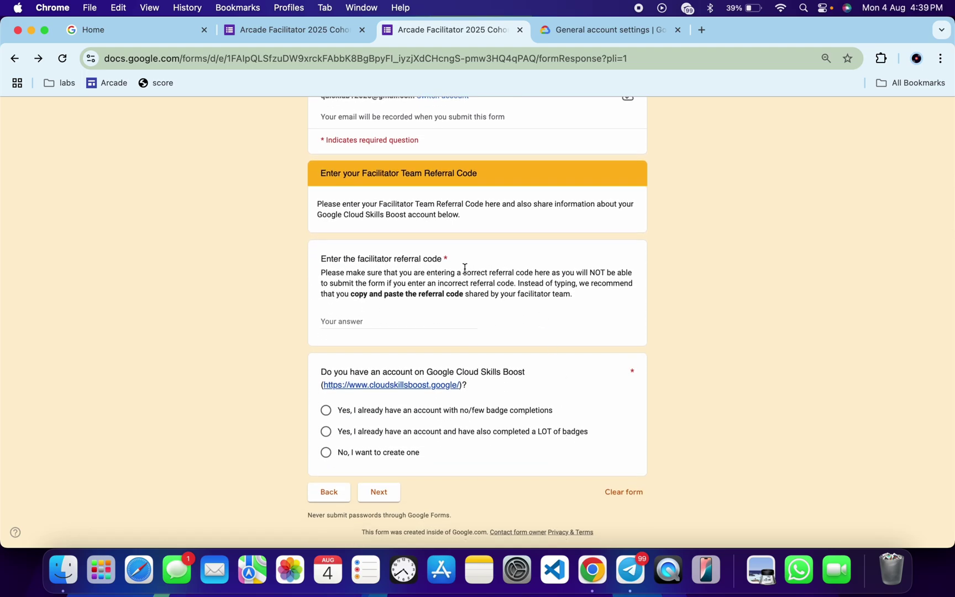
scroll(465, 268, up, 1)
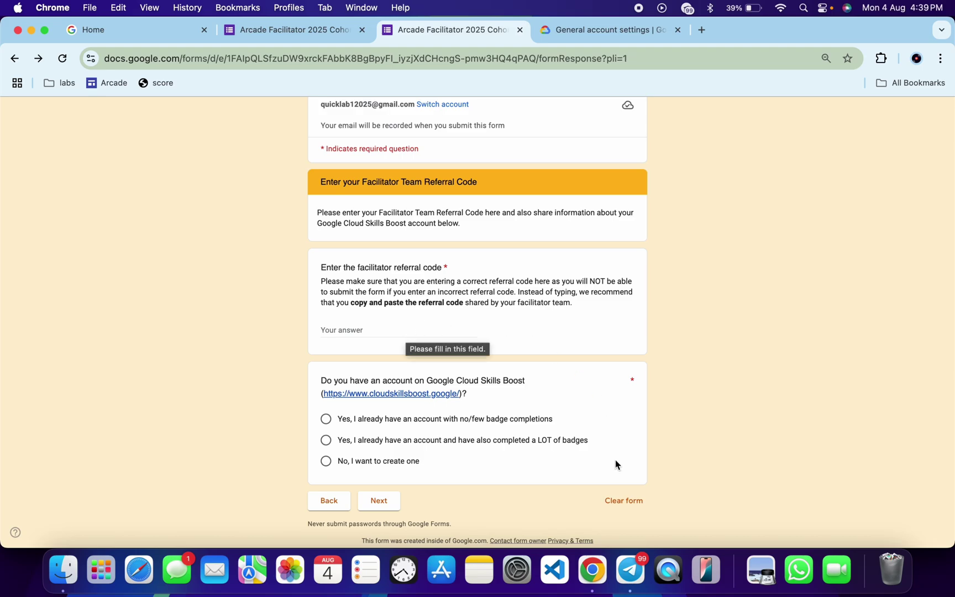
click(631, 570)
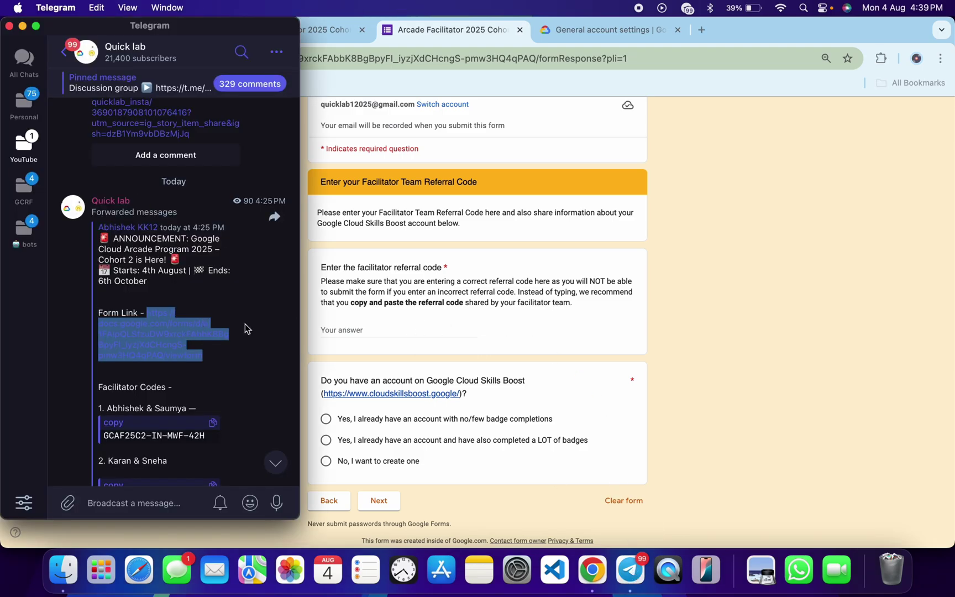
Paste the second team's referral code and answer 'no/few badge completions'
scroll(245, 323, down, 5)
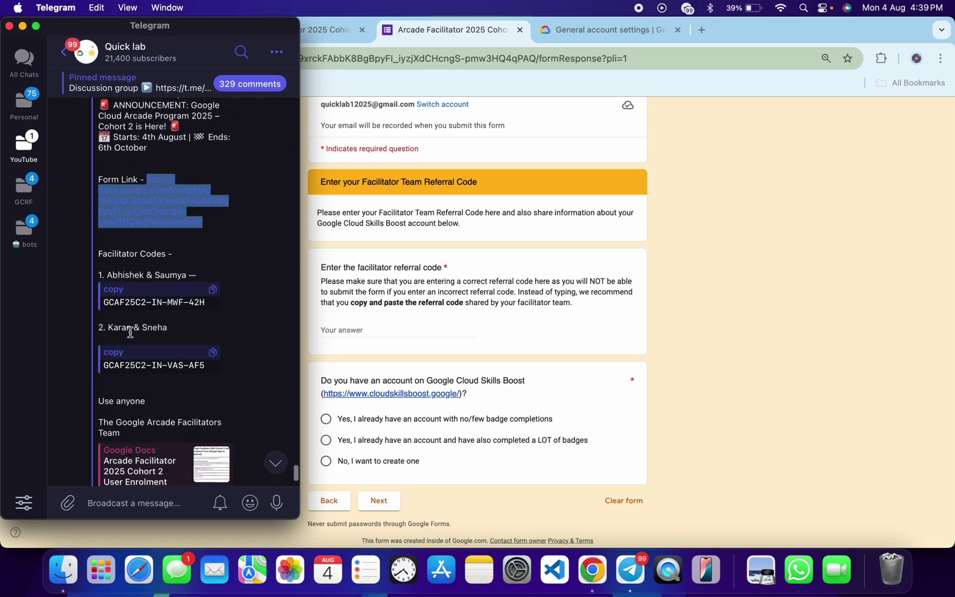
click(213, 352)
click(407, 330)
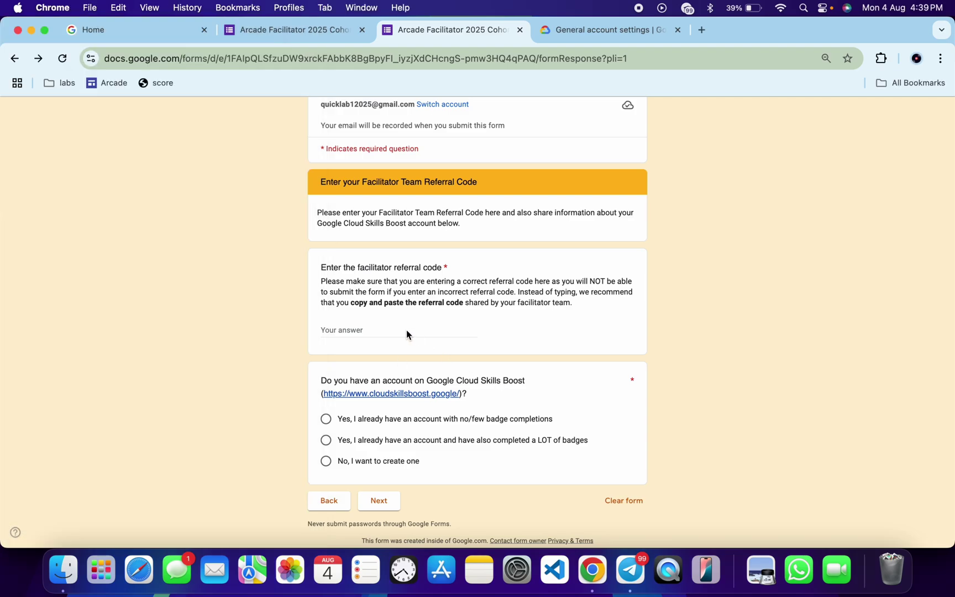
click(380, 330)
key(super+v)
key(super+Tab)
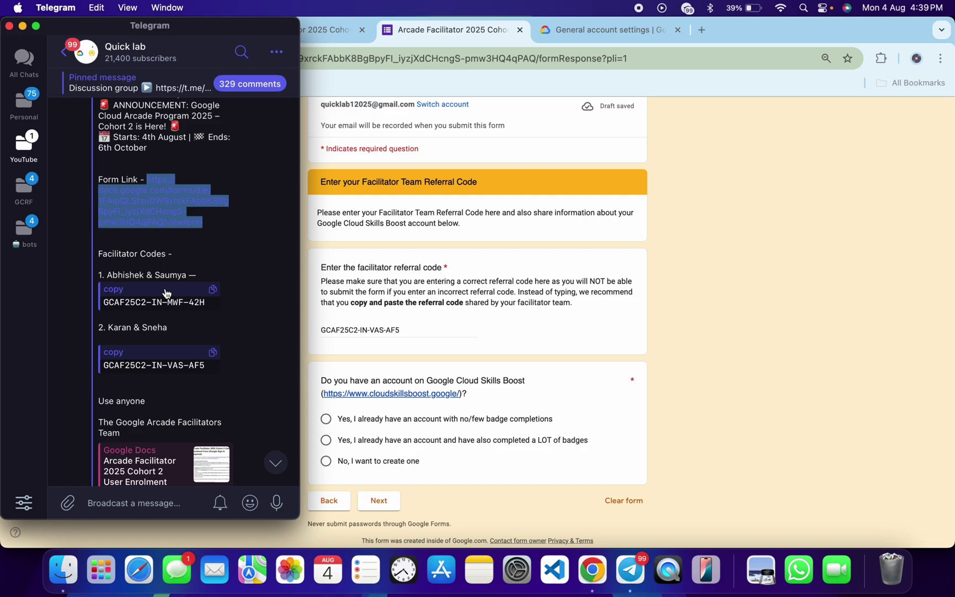
click(489, 303)
click(326, 420)
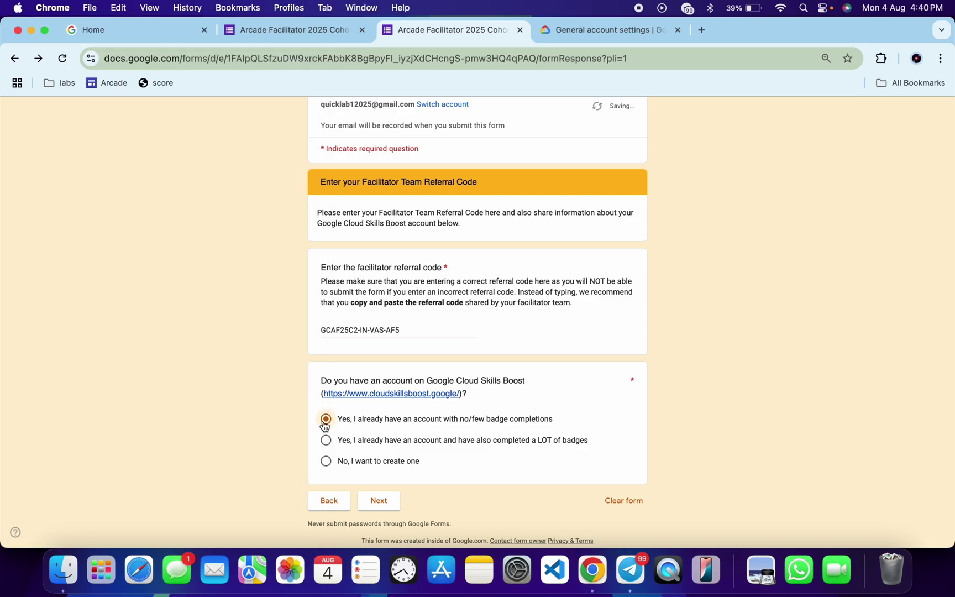
Advance to the public profile URL page, then show Skills Boost account settings
click(381, 501)
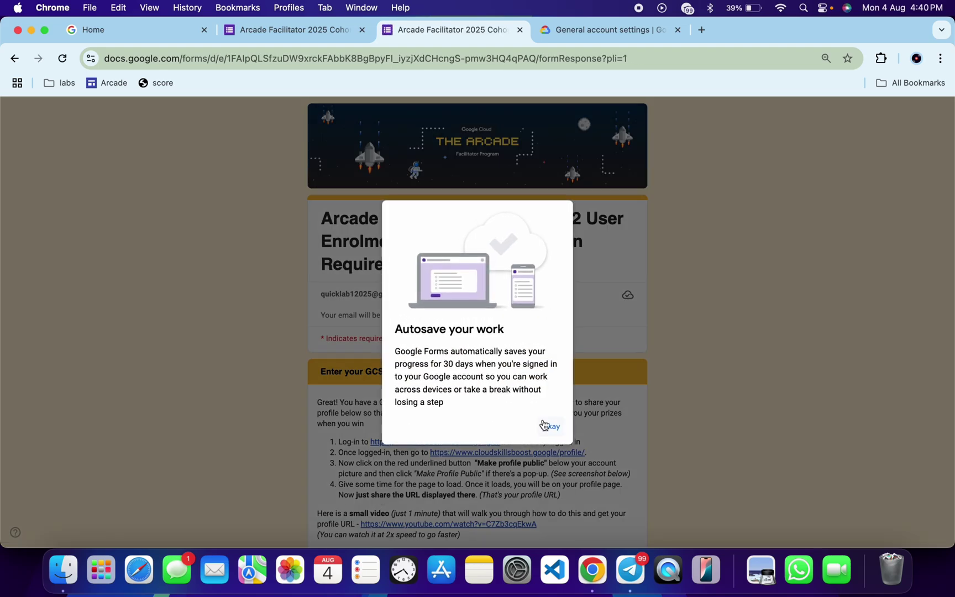
click(550, 425)
scroll(547, 428, down, 7)
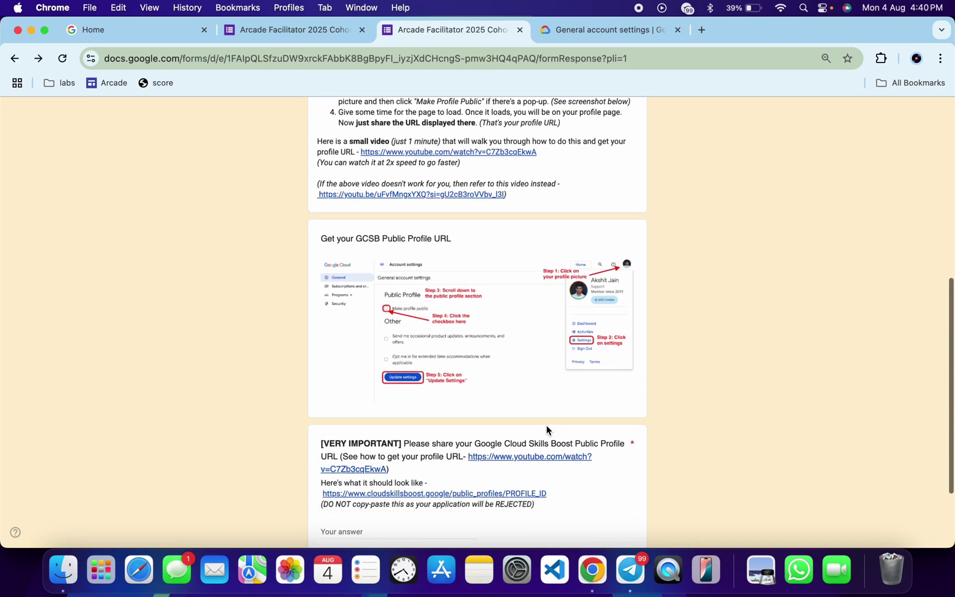
scroll(547, 430, down, 1)
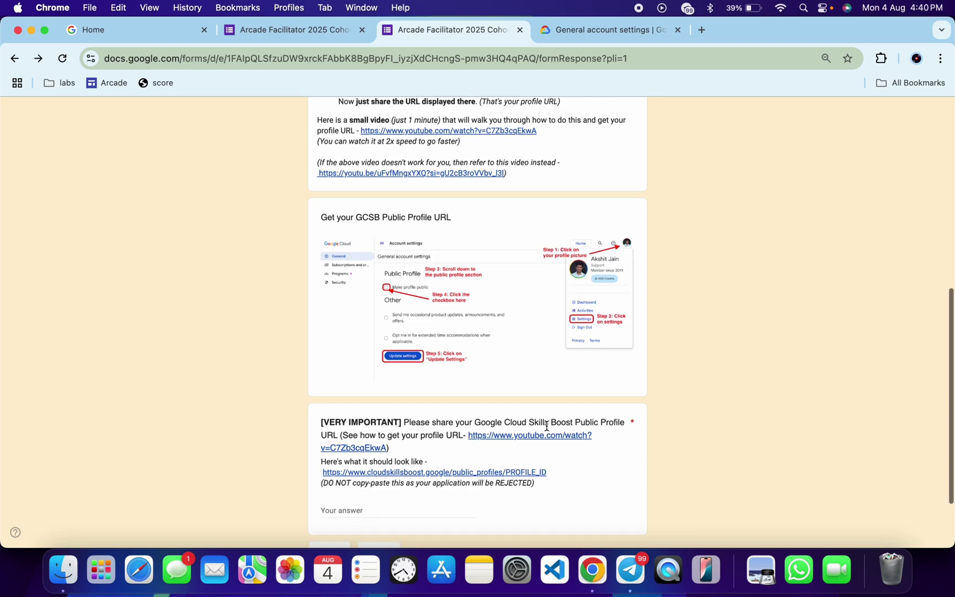
scroll(547, 426, down, 3)
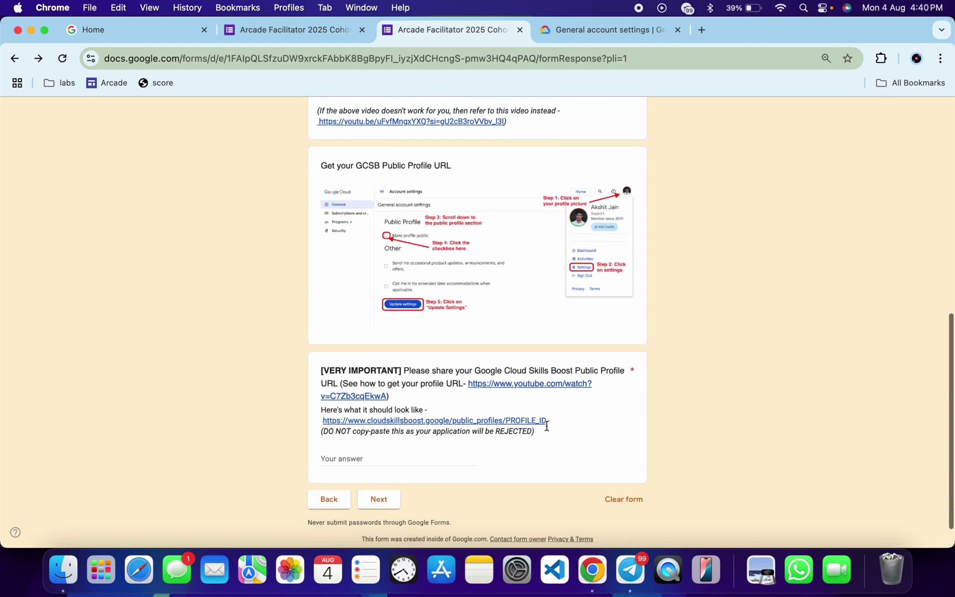
scroll(547, 426, down, 1)
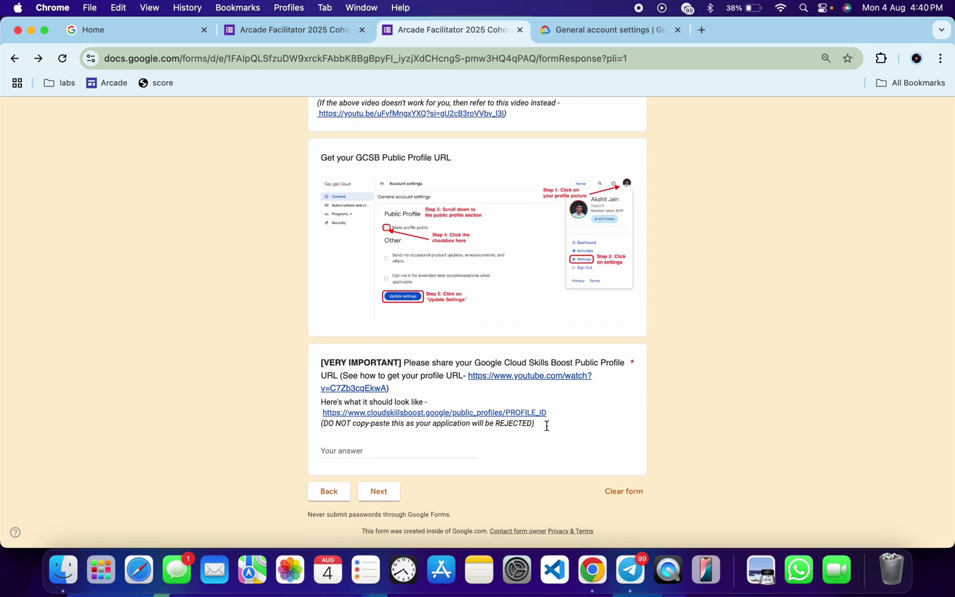
click(631, 21)
Open the public Skills Boost profile in a new tab and copy its URL
scroll(419, 501, down, 10)
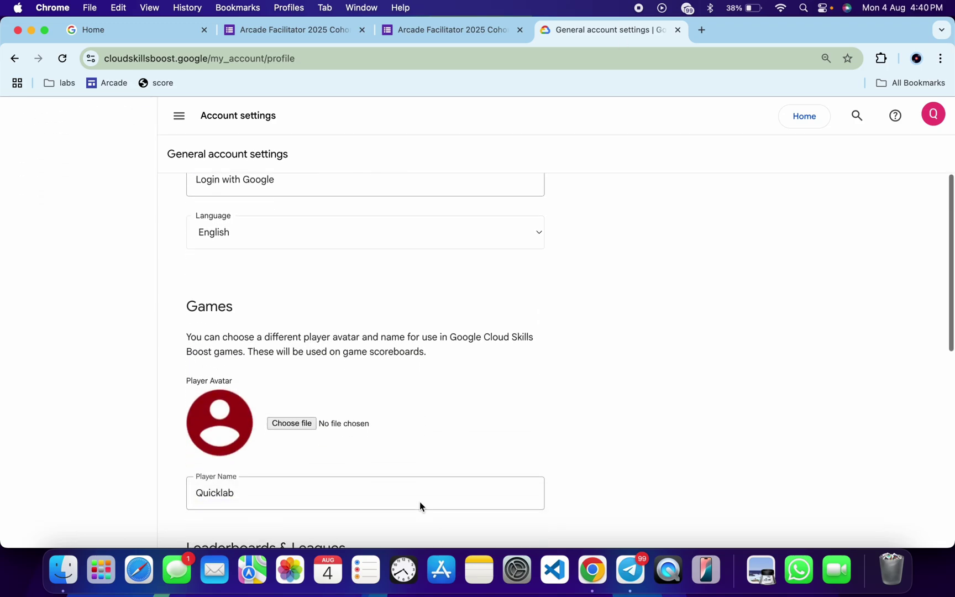
scroll(419, 502, down, 6)
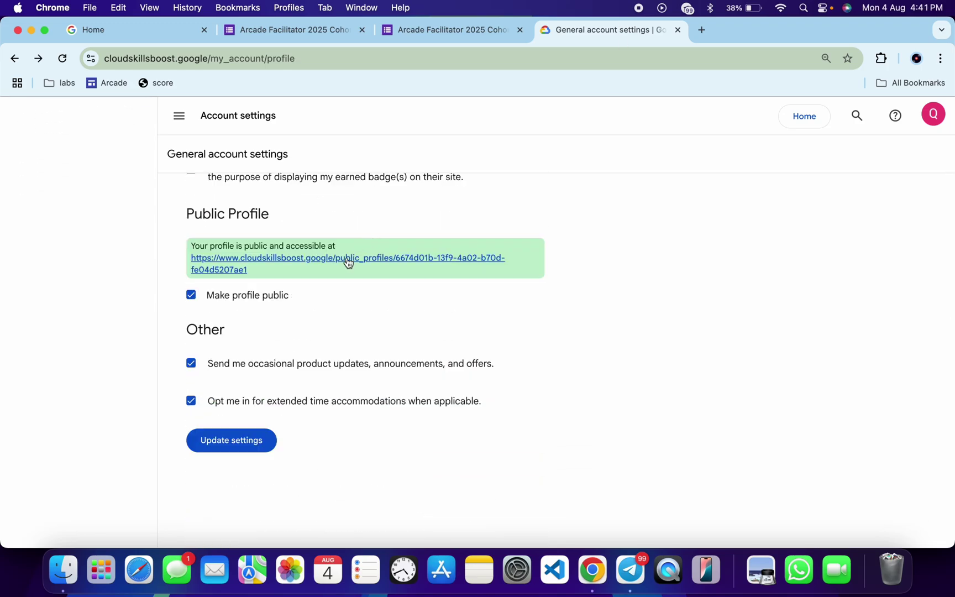
super+click(347, 264)
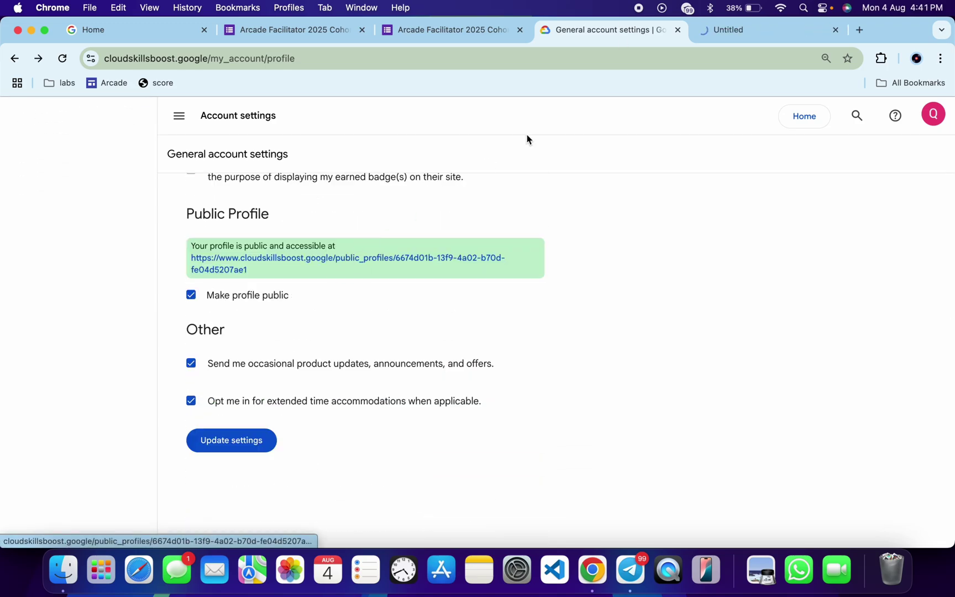
click(716, 38)
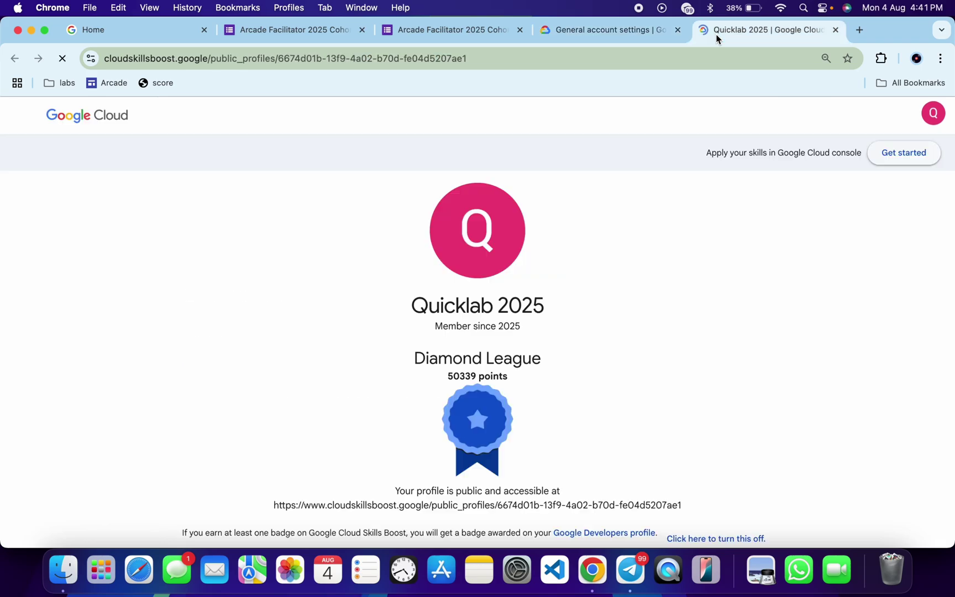
click(505, 58)
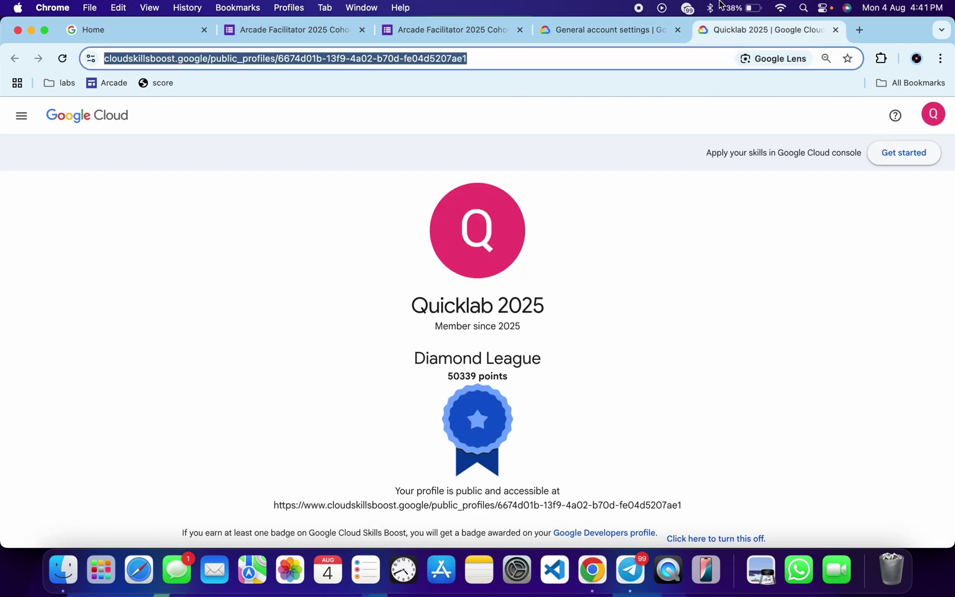
click(447, 26)
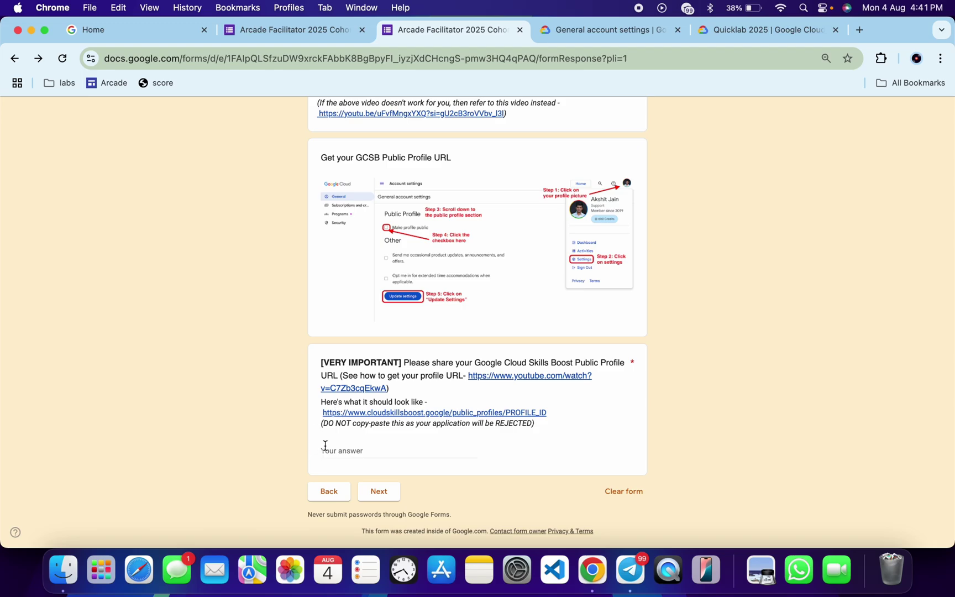
Paste the profile URL into the VERY IMPORTANT question and verify it against the profile
click(348, 449)
key(super+v)
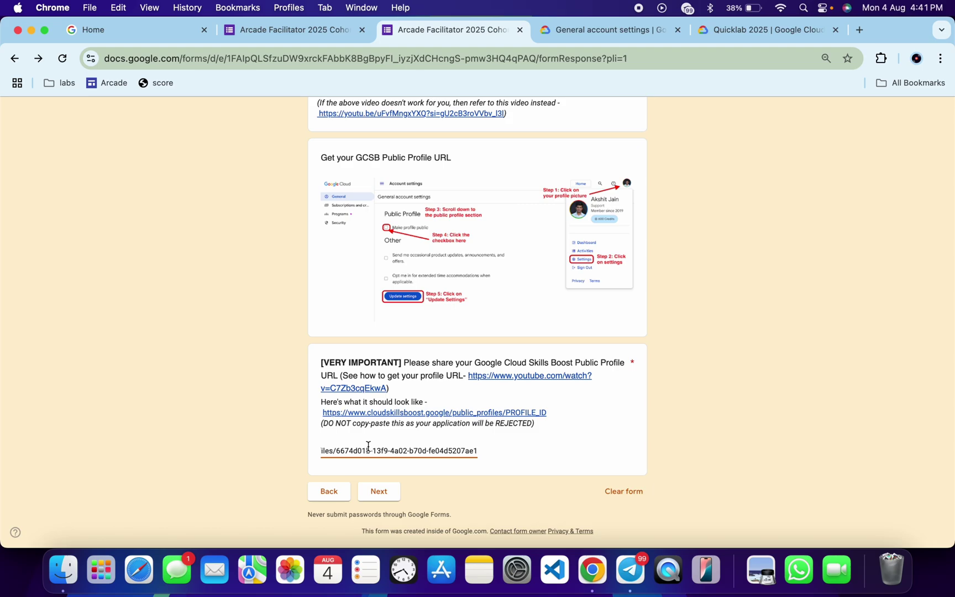
key(Return)
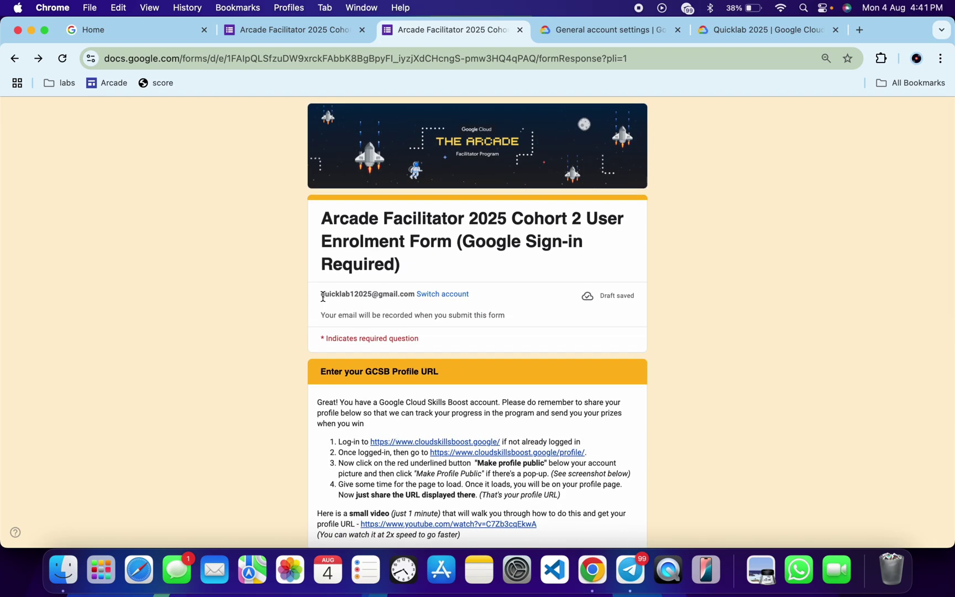
drag(321, 294, 408, 294)
click(750, 32)
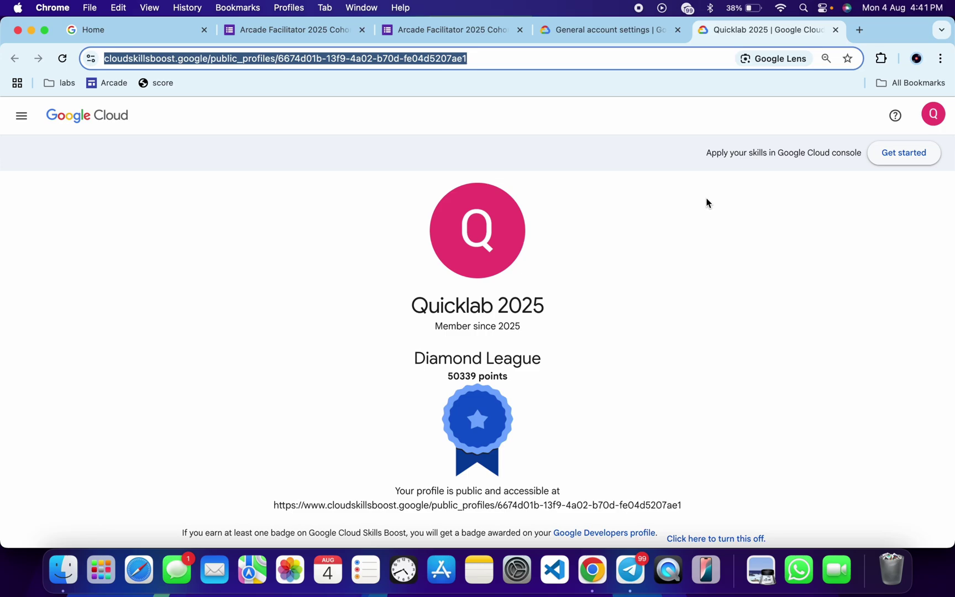
click(434, 32)
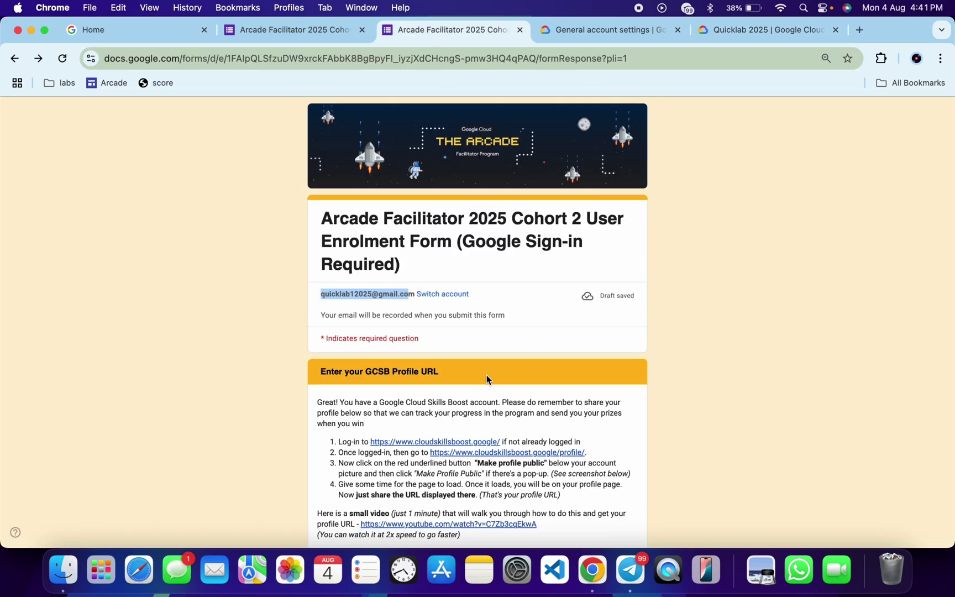
scroll(493, 438, down, 1)
scroll(494, 438, down, 15)
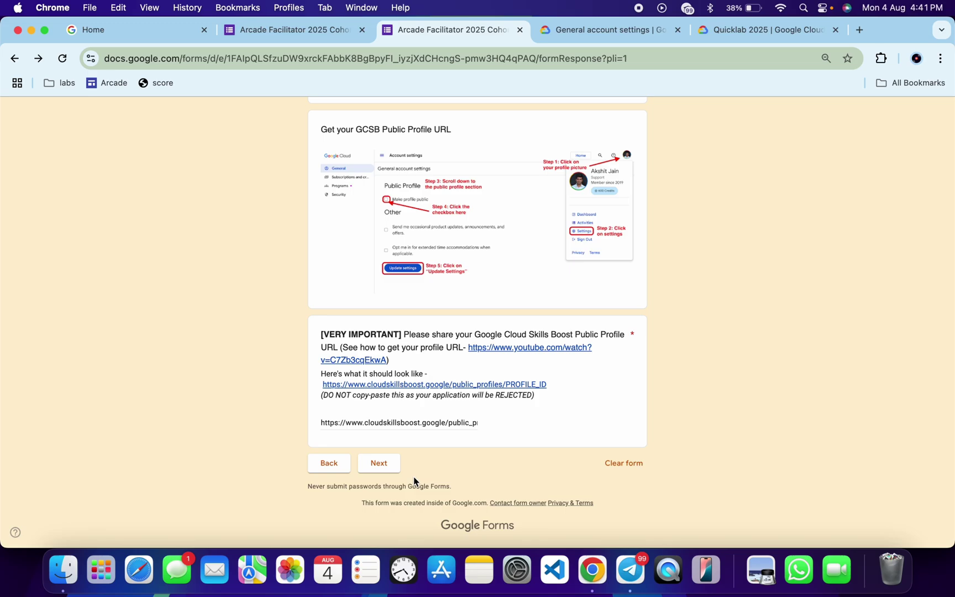
Tick I Acknowledge on the final declarations and submit the enrolment form
click(381, 465)
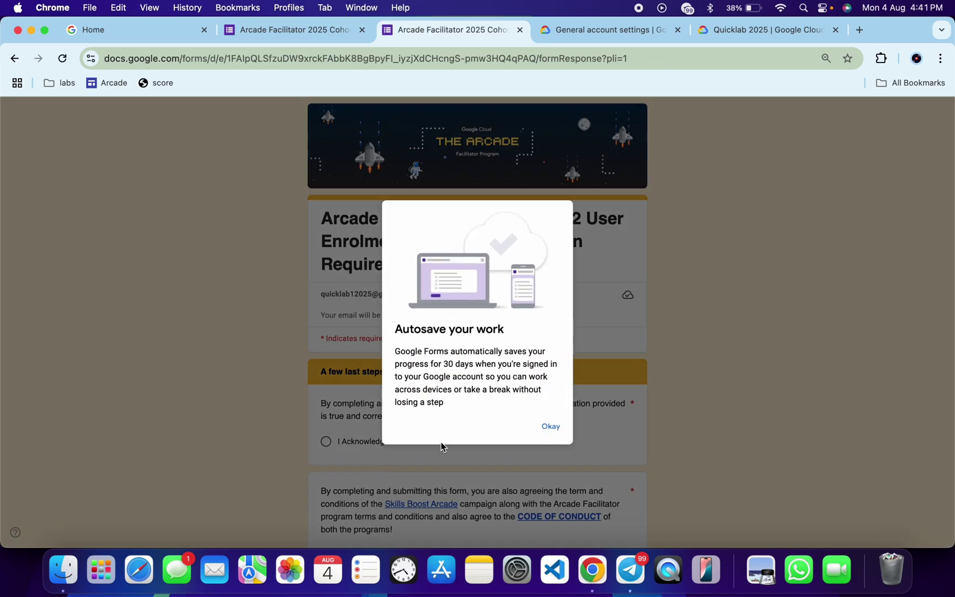
click(555, 427)
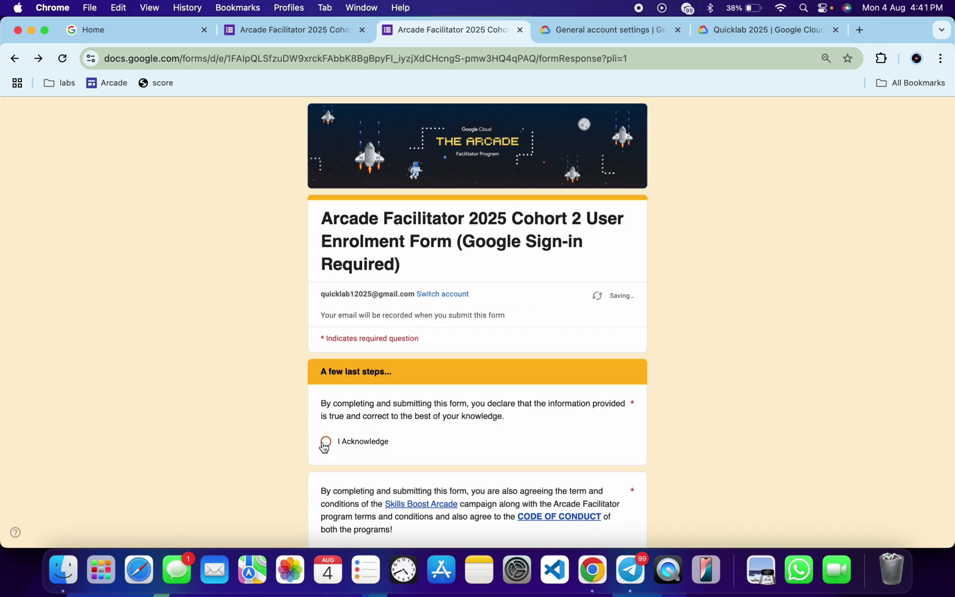
scroll(323, 445, down, 10)
scroll(323, 445, down, 3)
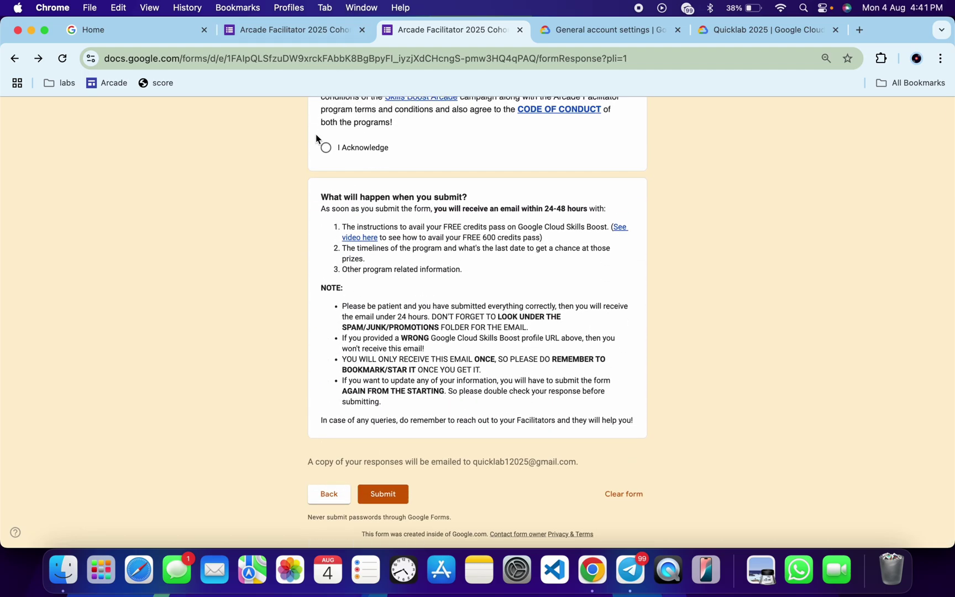
click(325, 148)
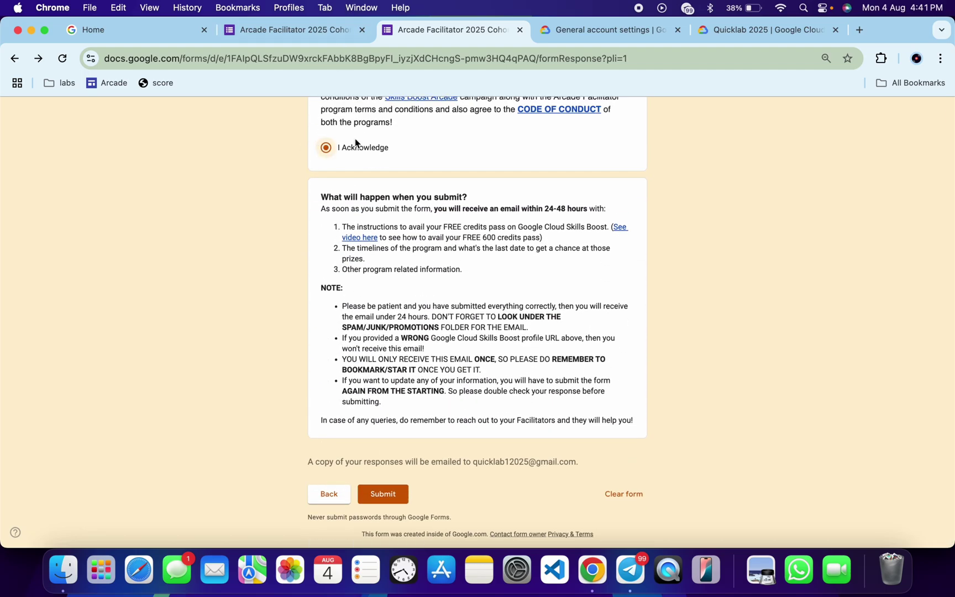
click(392, 491)
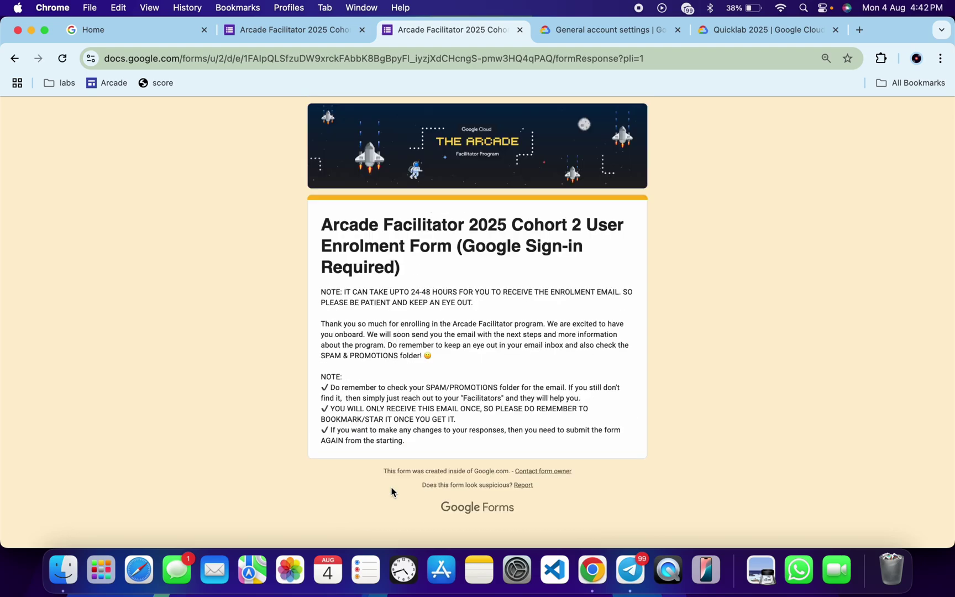
click(856, 31)
Open the Arcade bookmark and browse the July 2025 games back to Certification Zone
click(104, 90)
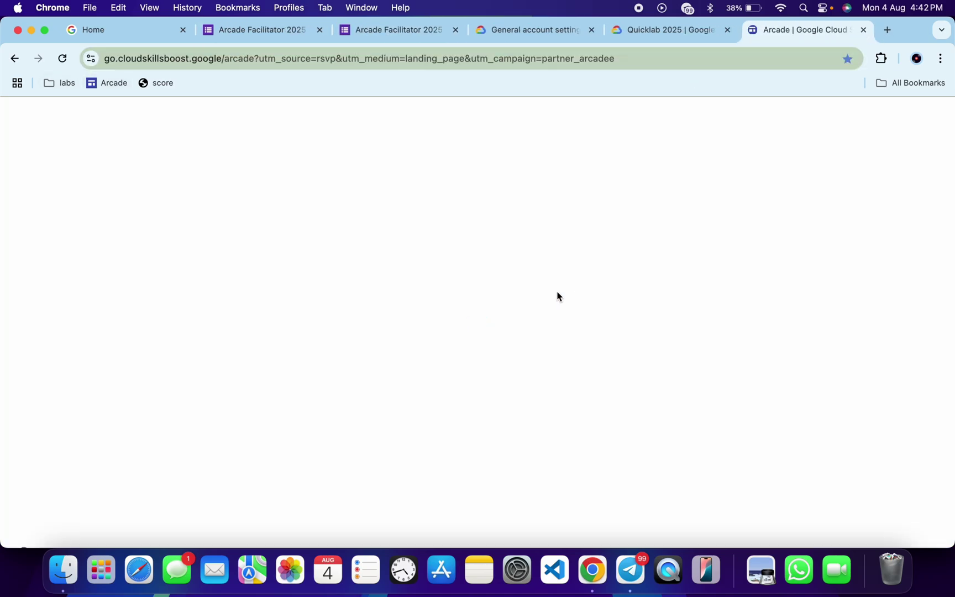
scroll(557, 296, down, 7)
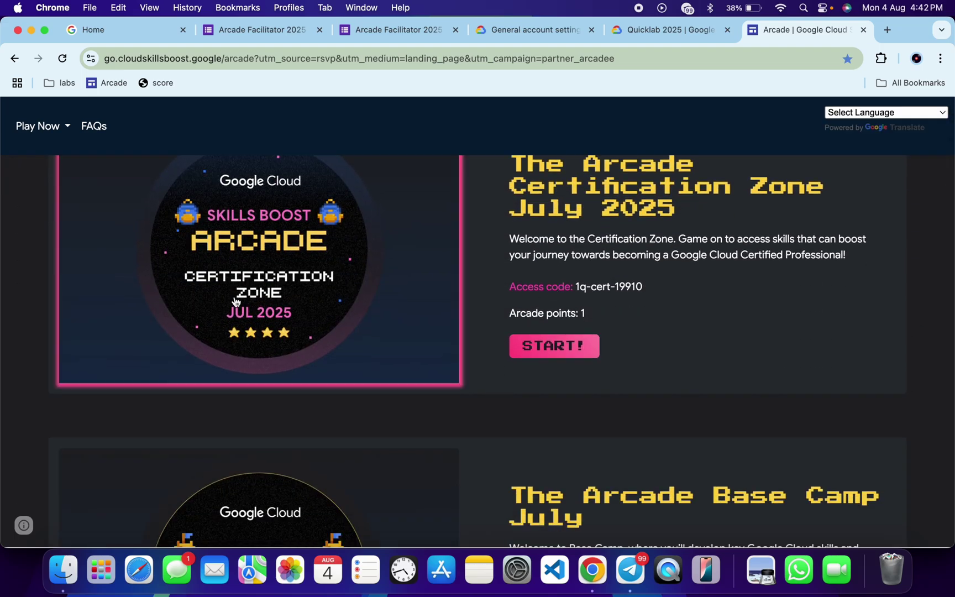
scroll(333, 327, down, 15)
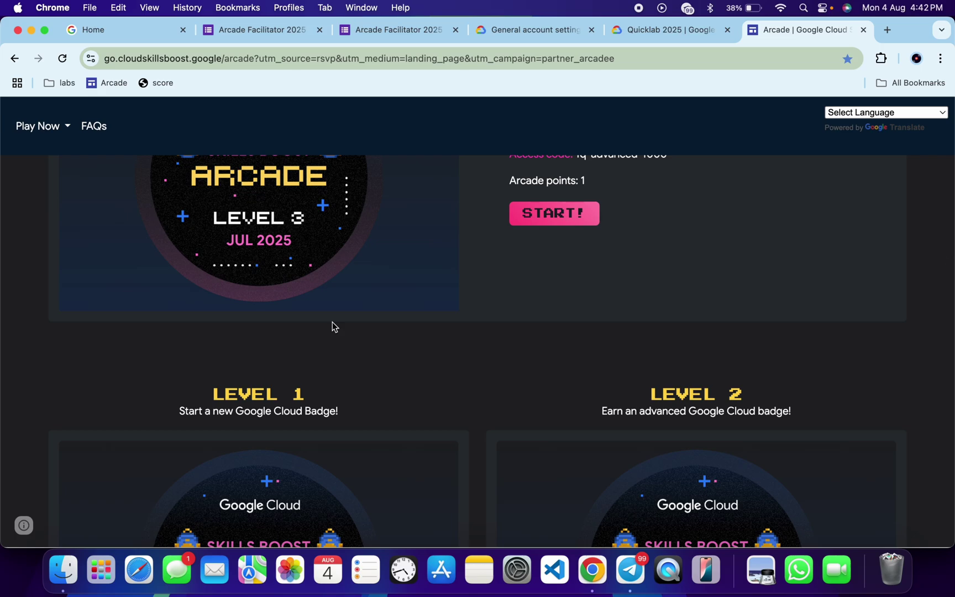
scroll(333, 326, up, 10)
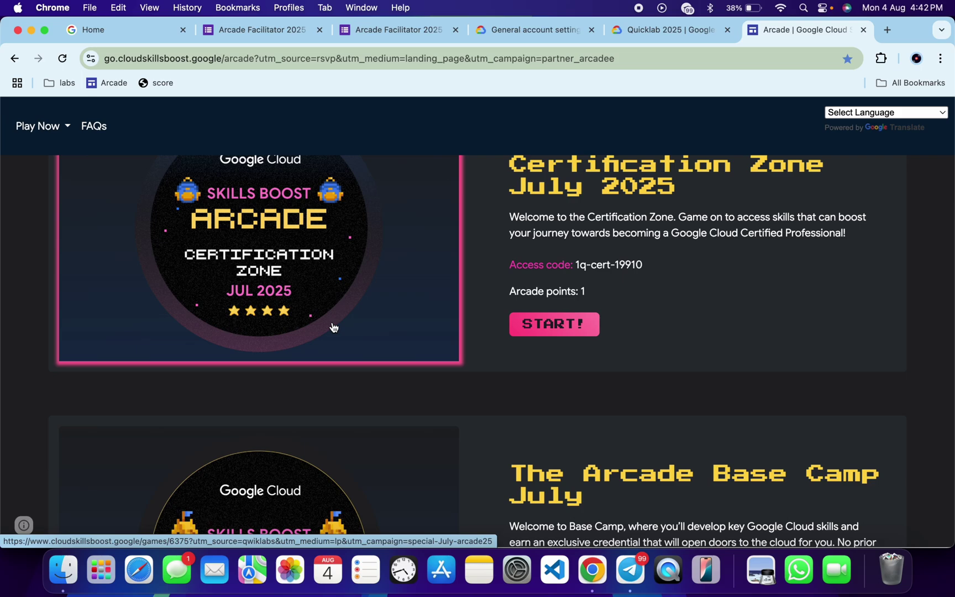
click(887, 28)
Load the Gmail inbox with the enrolment confirmation, then return to the Telegram Quick lab channel
click(829, 117)
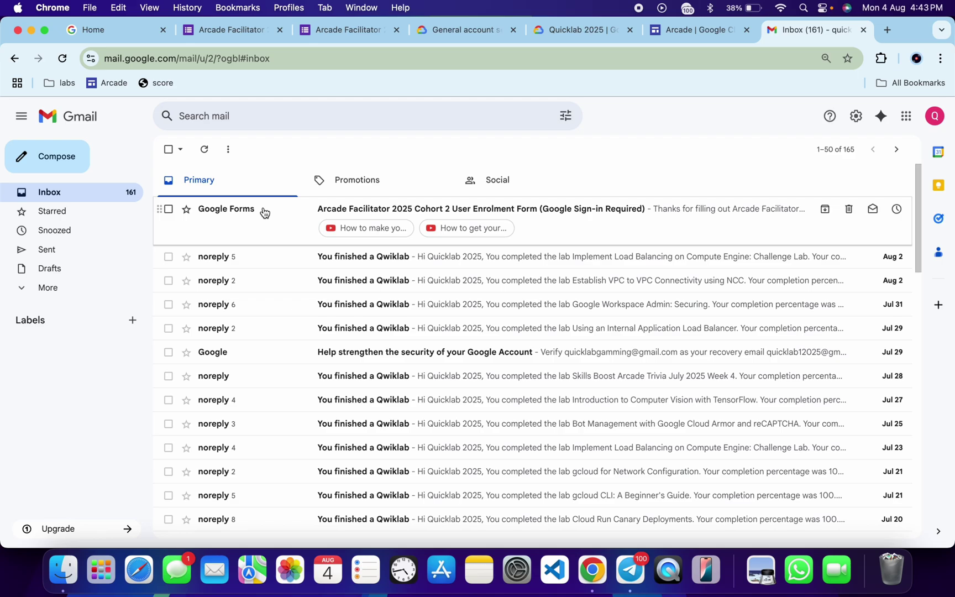
click(630, 570)
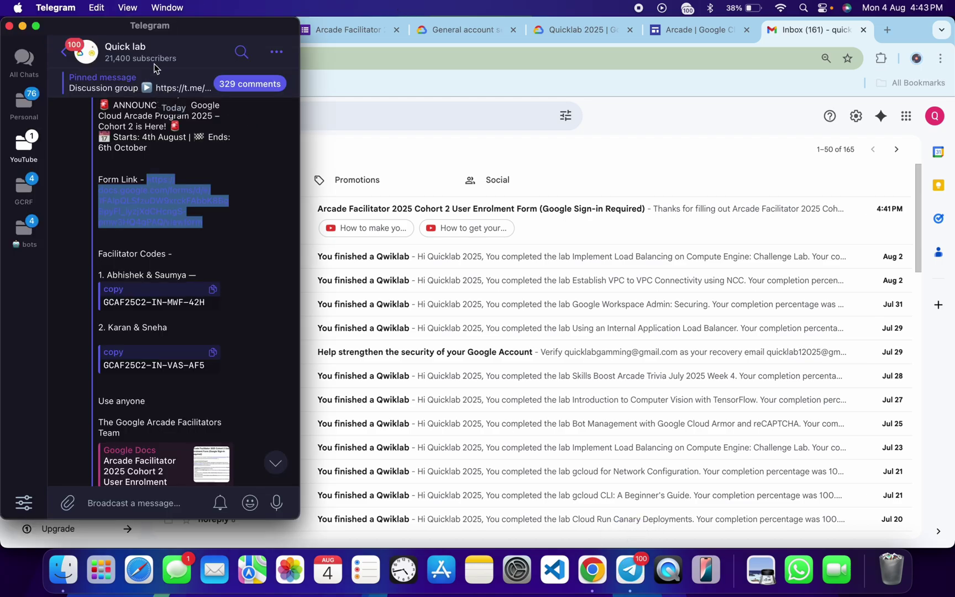